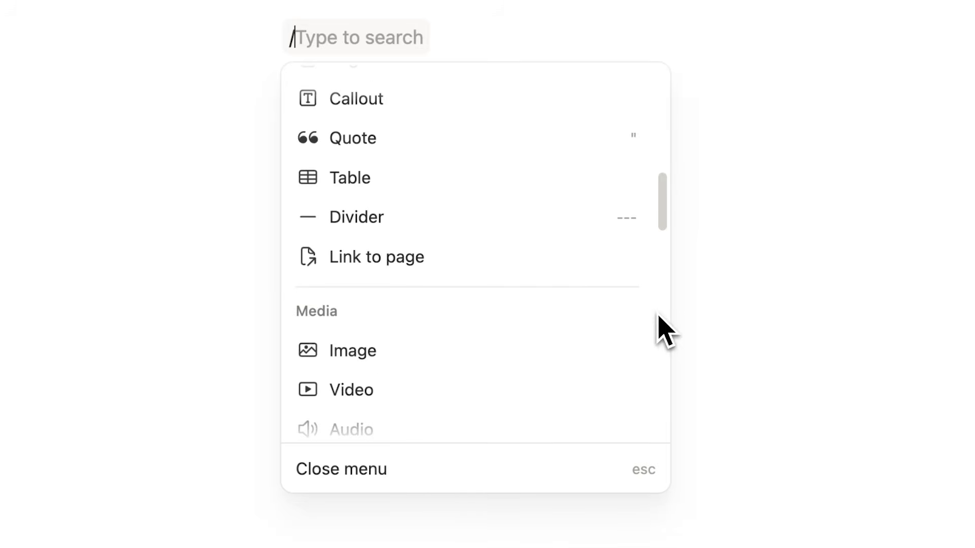
- Look through the available block types, including media, database views, advanced blocks, inline items and embeds
scroll(549, 320, "down", 10)
scroll(545, 295, "down", 10)
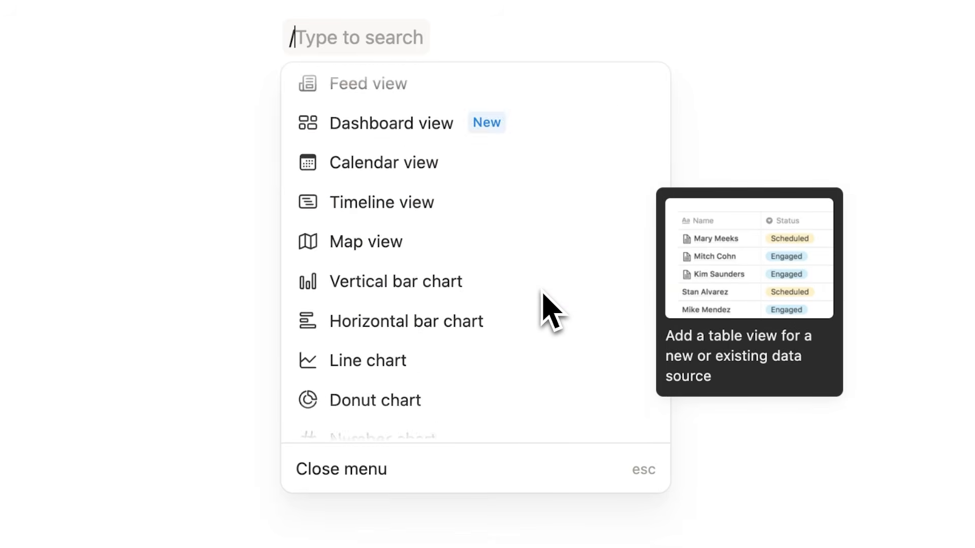
scroll(542, 299, "down", 10)
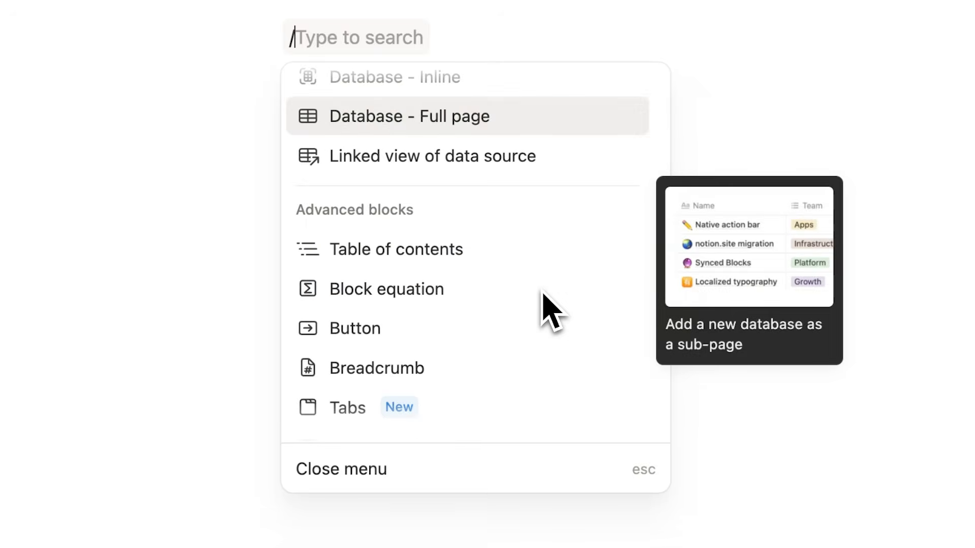
scroll(541, 320, "down", 3)
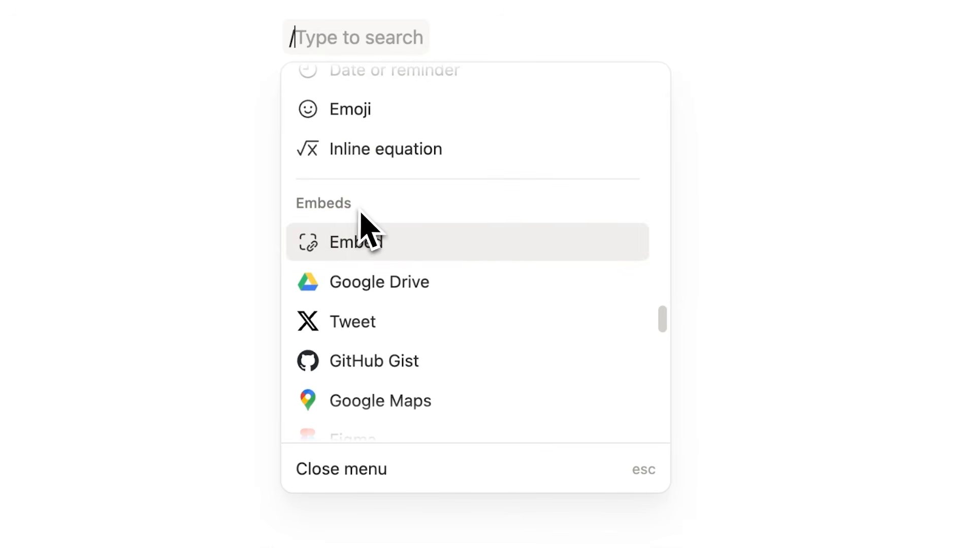
scroll(398, 226, "down", 15)
scroll(477, 391, "up", 8)
scroll(477, 391, "up", 10)
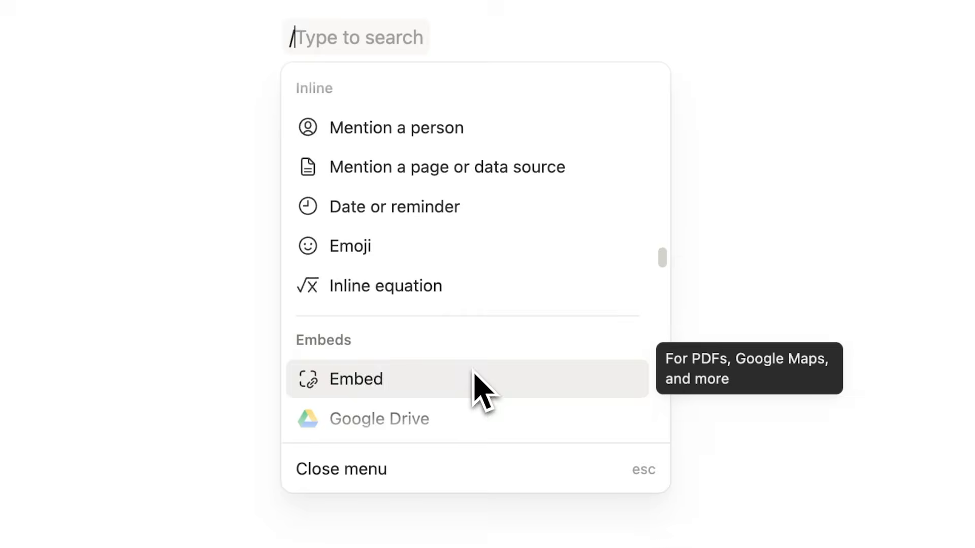
scroll(434, 351, "up", 12)
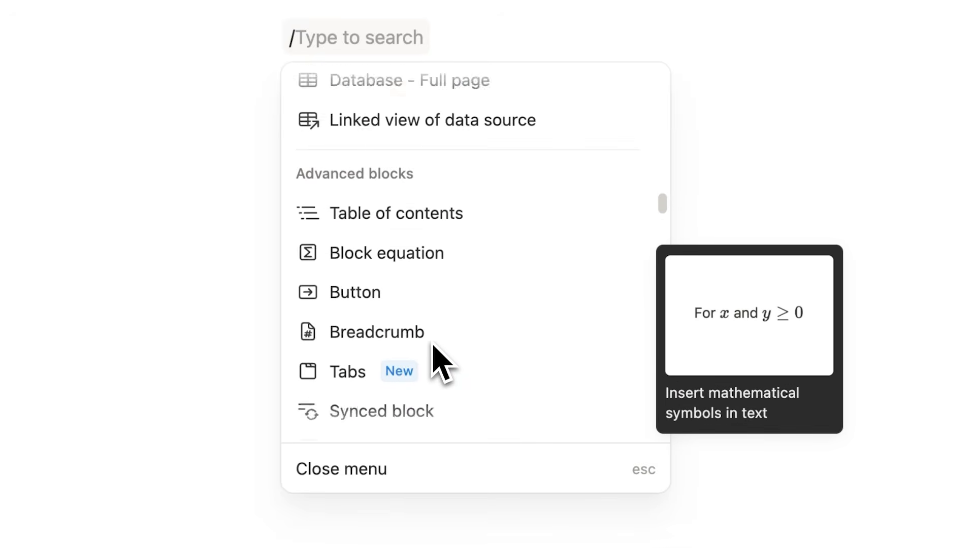
scroll(440, 361, "up", 12)
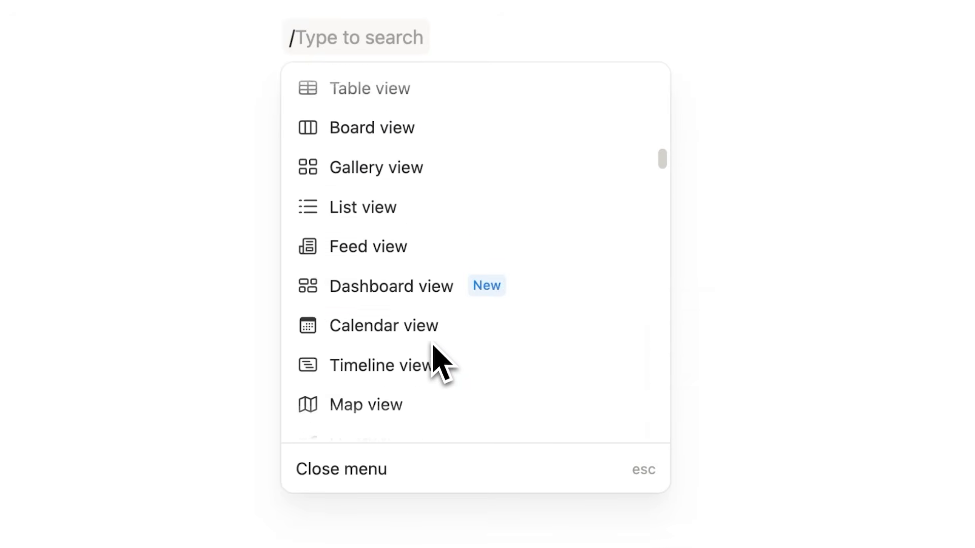
scroll(440, 279, "up", 5)
scroll(441, 278, "down", 9)
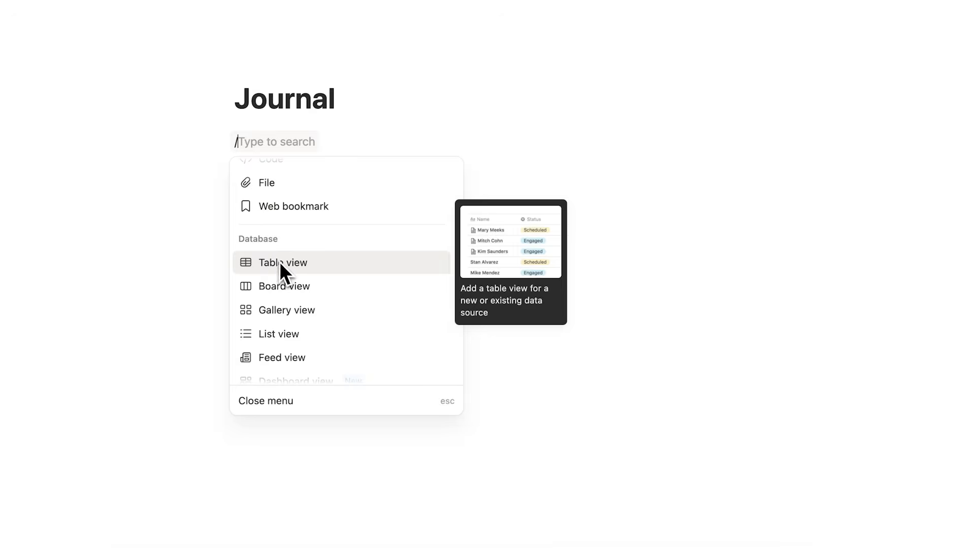
- Insert a table view database under the page title and name it Journal
left_click(286, 263)
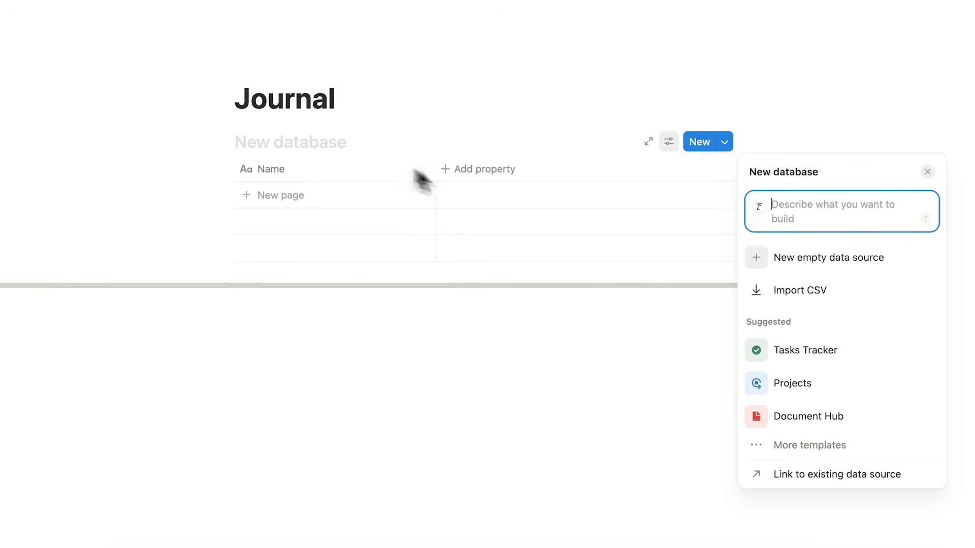
left_click(491, 327)
left_click(294, 150)
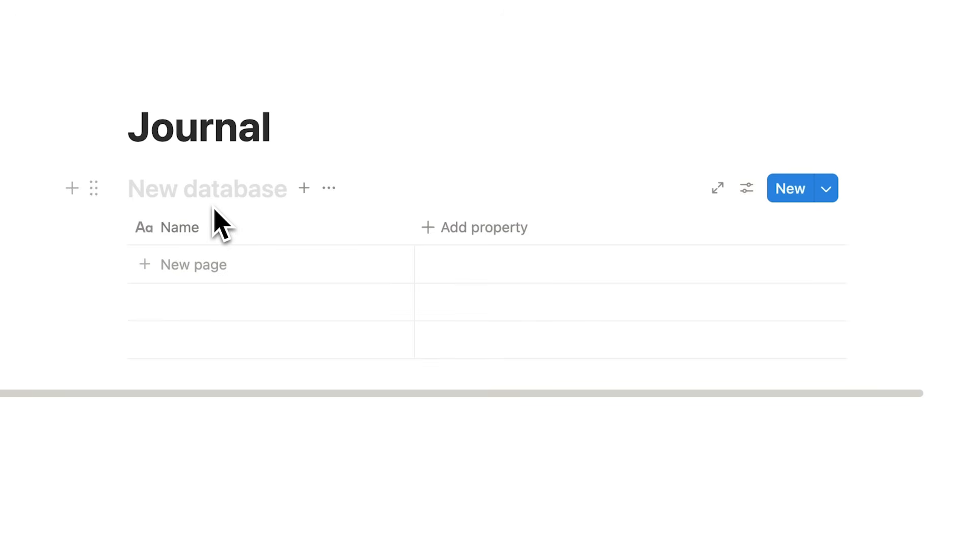
type("Journal")
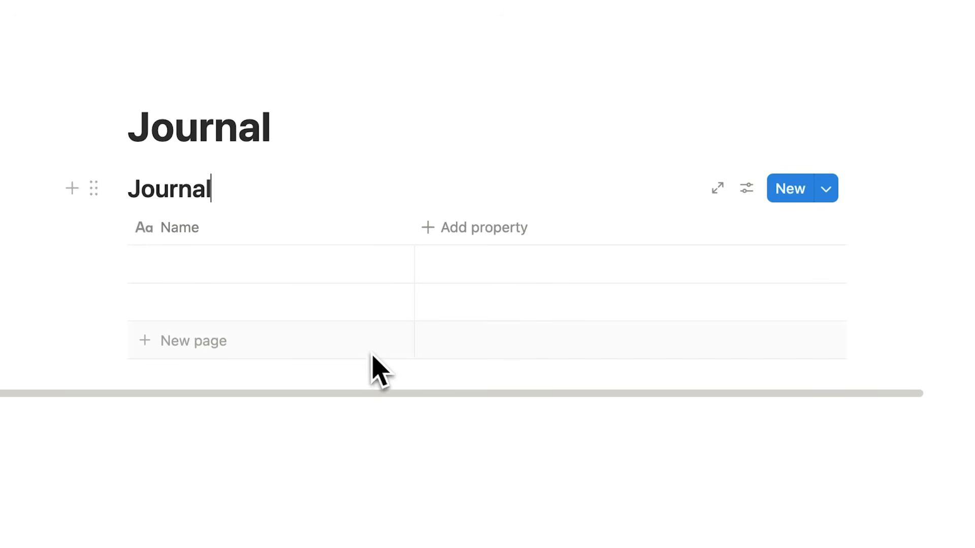
- Add two pages to the Journal table, both named "Journal Entry"
left_click(198, 282)
type("Journal Entry")
key("Return")
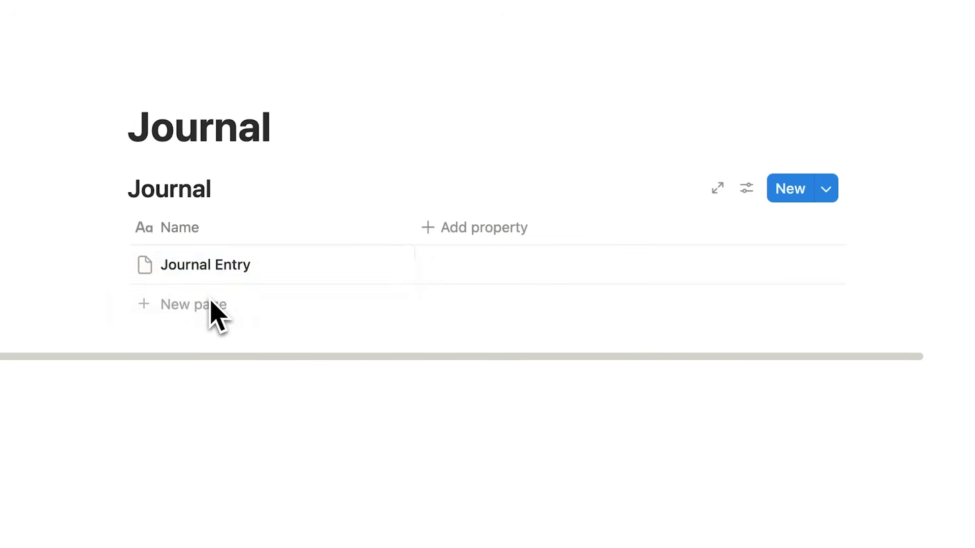
left_click(279, 364)
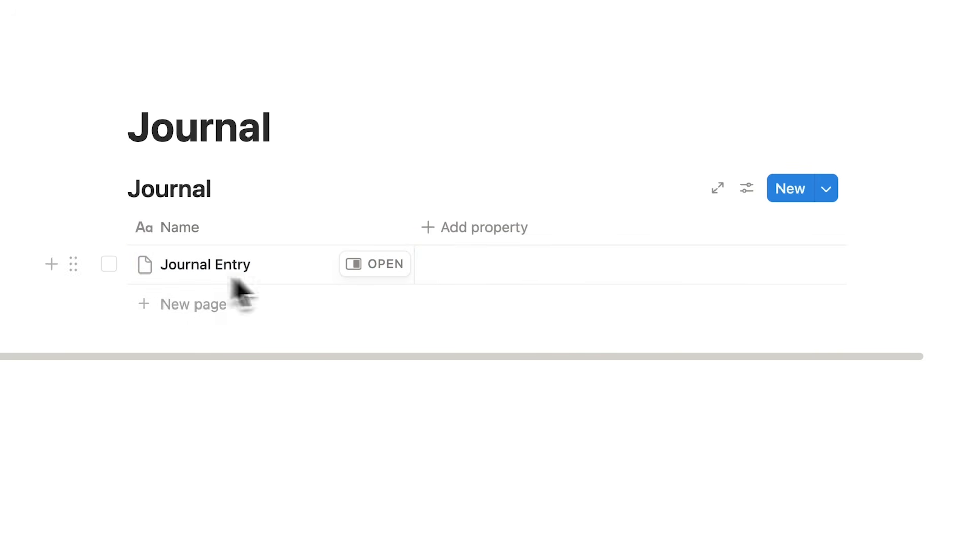
left_click(193, 305)
type("Journal Entry")
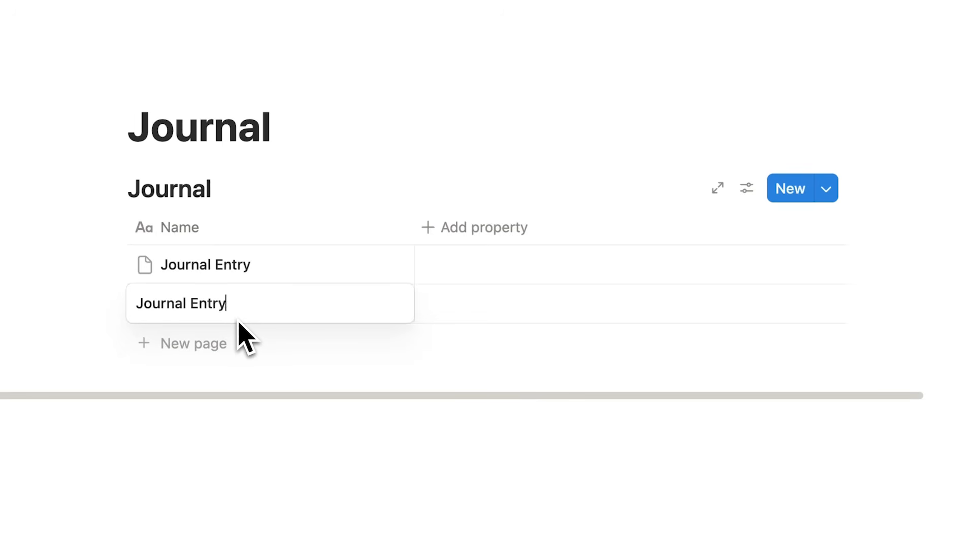
key("Return")
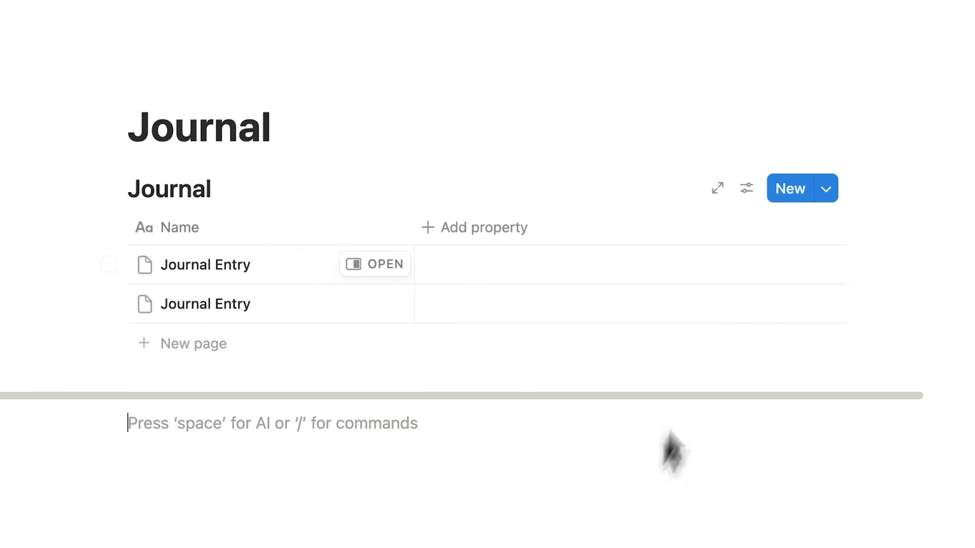
- Add a property of type Date to the Journal table
left_click(468, 240)
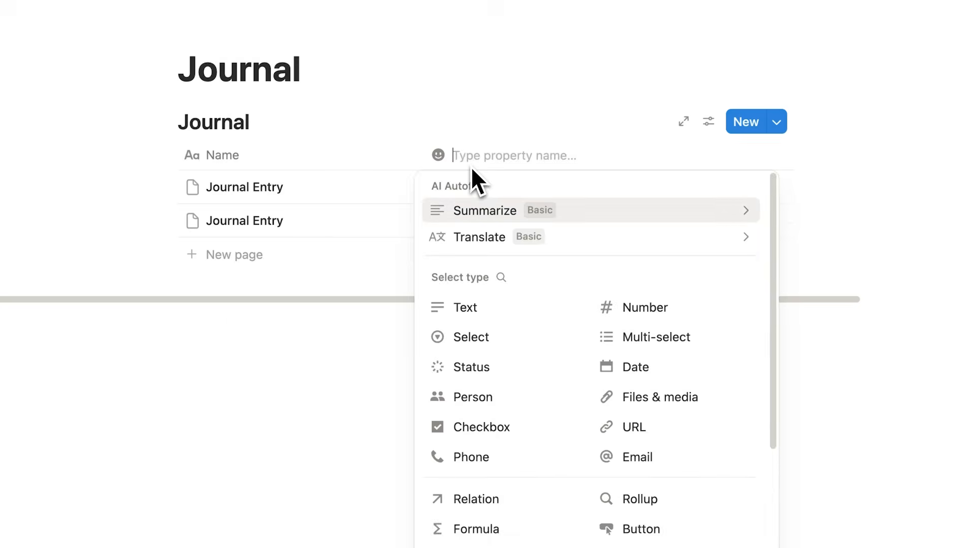
scroll(487, 208, "down", 2)
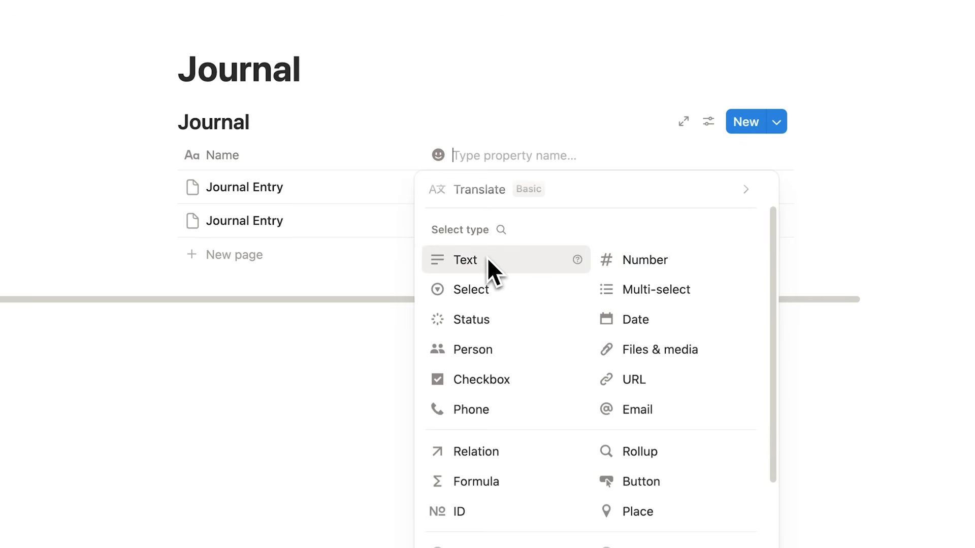
left_click(669, 315)
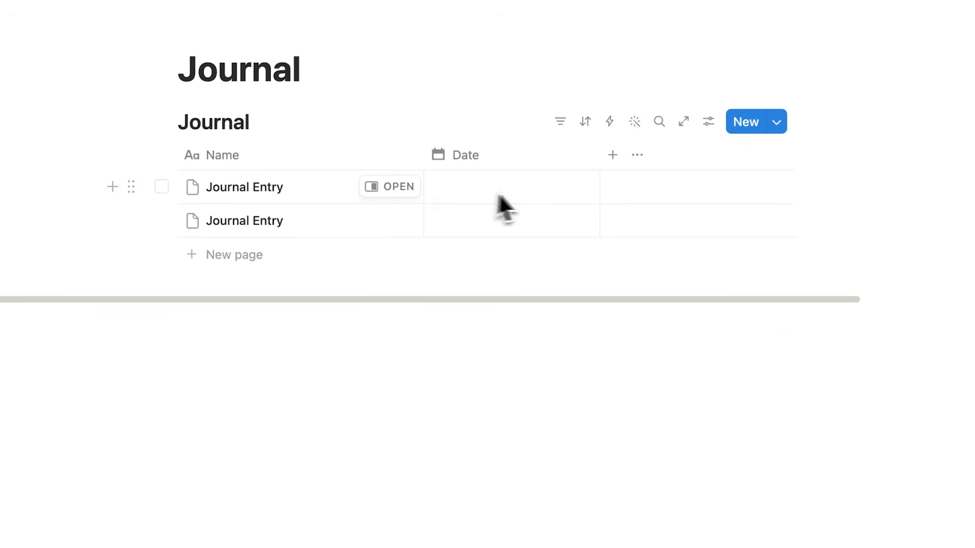
- Set the first entry's date to June 16, 2026 and the second entry's date to June 15, 2026
left_click(525, 191)
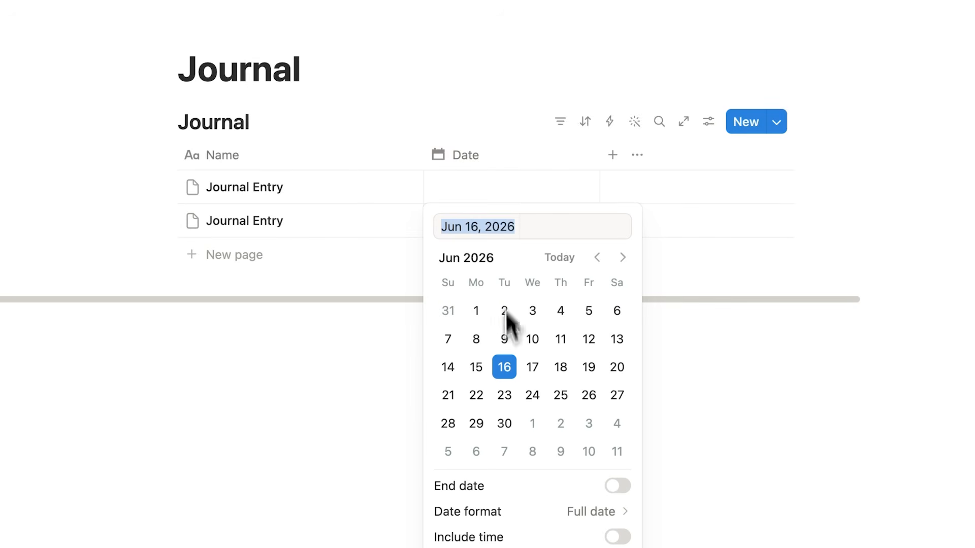
left_click(504, 367)
left_click(389, 361)
left_click(490, 224)
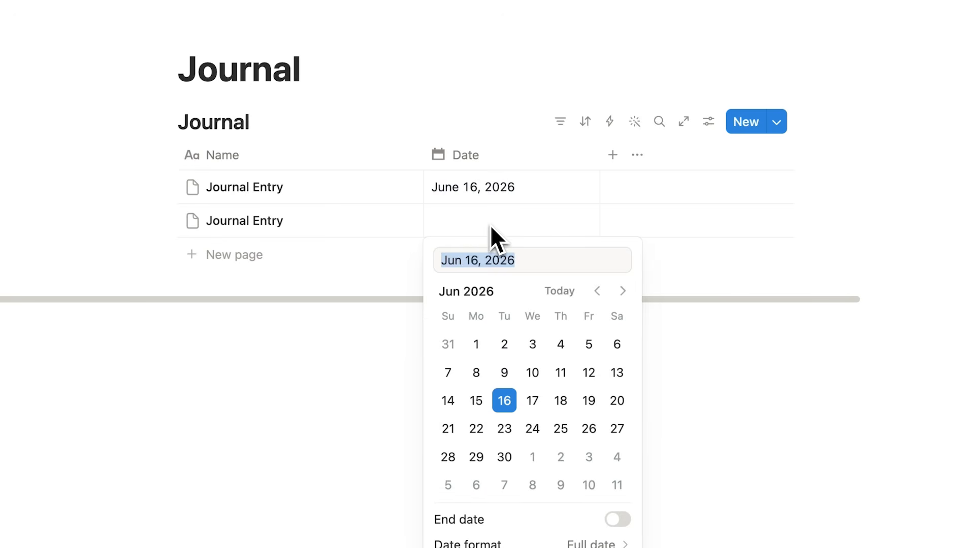
left_click(476, 400)
left_click(388, 357)
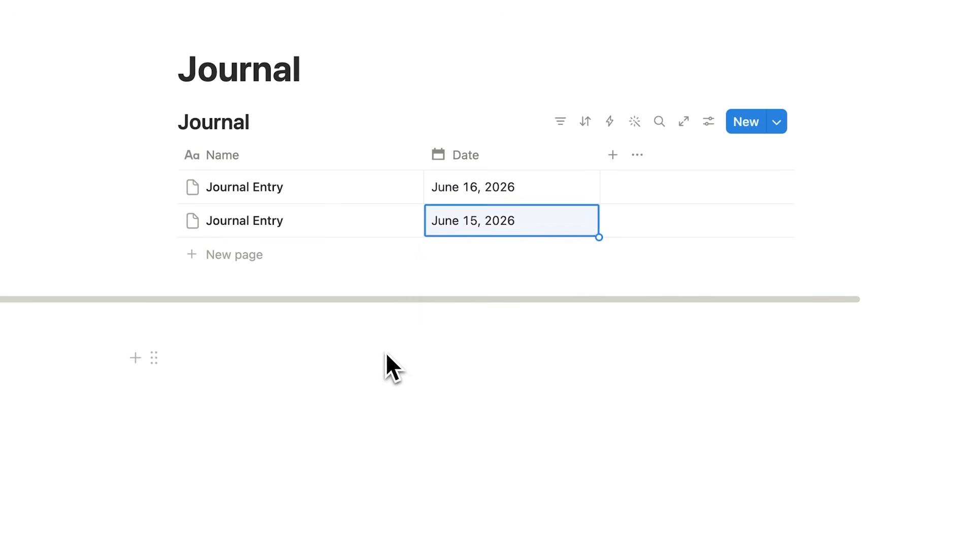
- Add a third page named "Journal Entry" to the Journal table
left_click(193, 341)
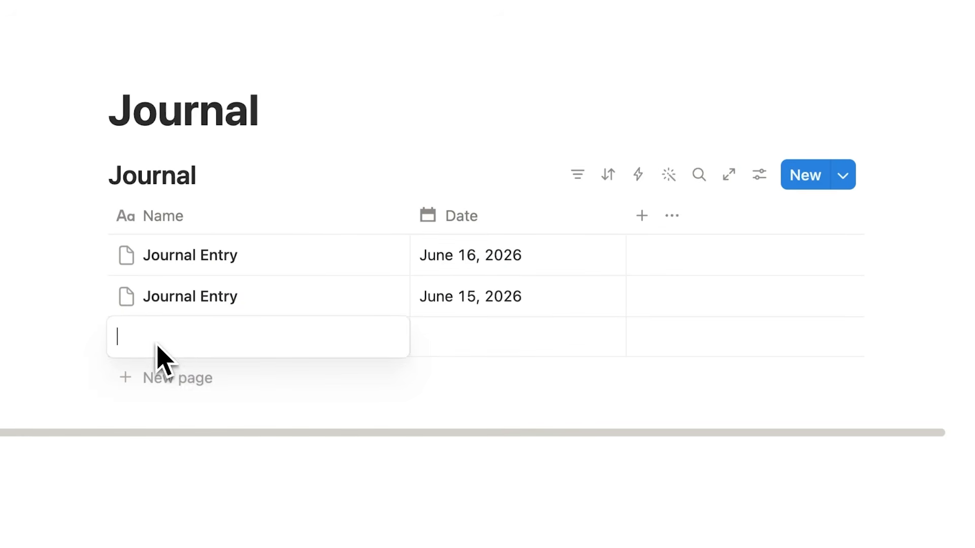
type("Journal E")
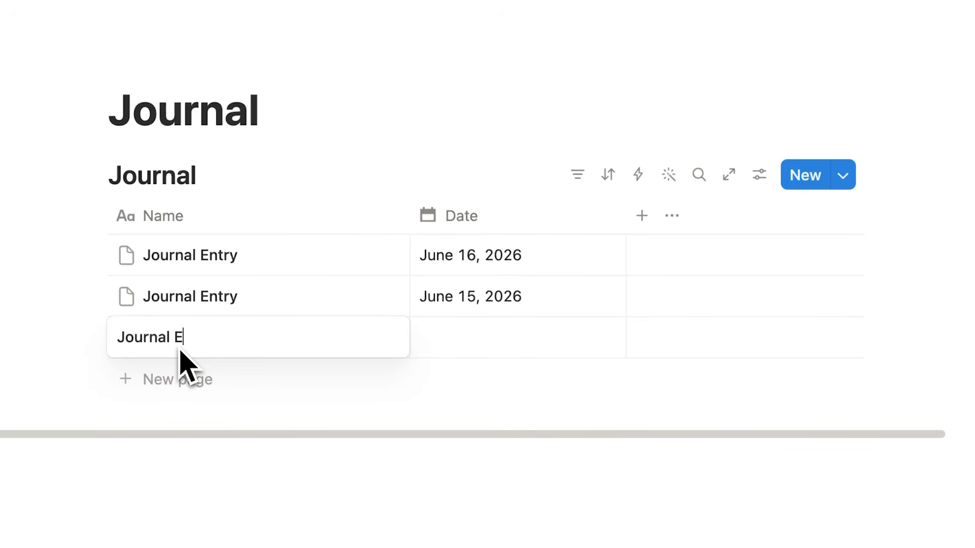
key("Return")
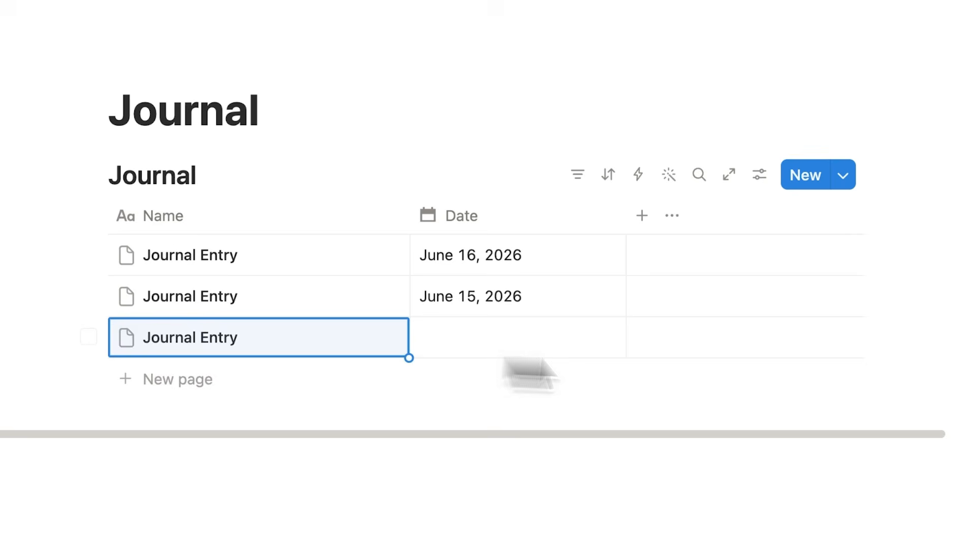
left_click(688, 367)
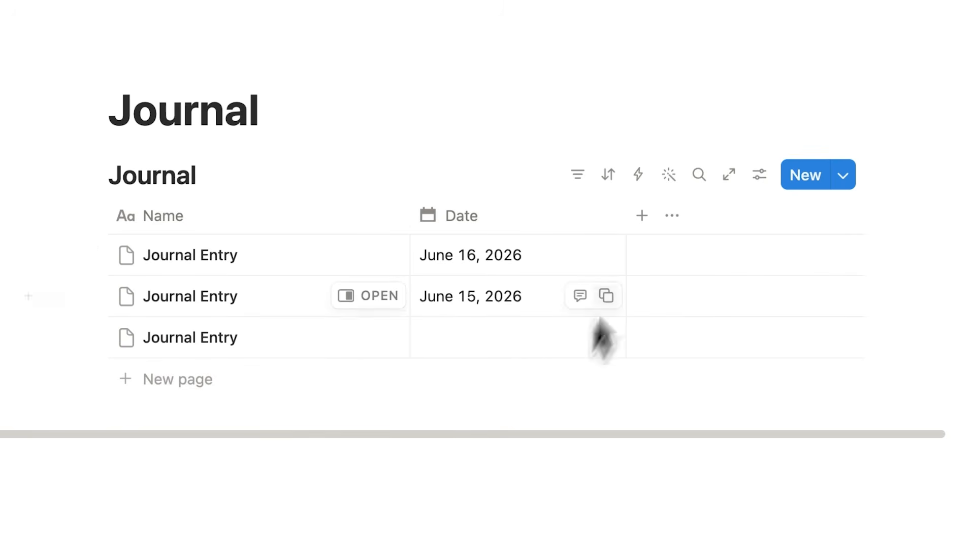
left_click(641, 216)
scroll(783, 348, "down", 2)
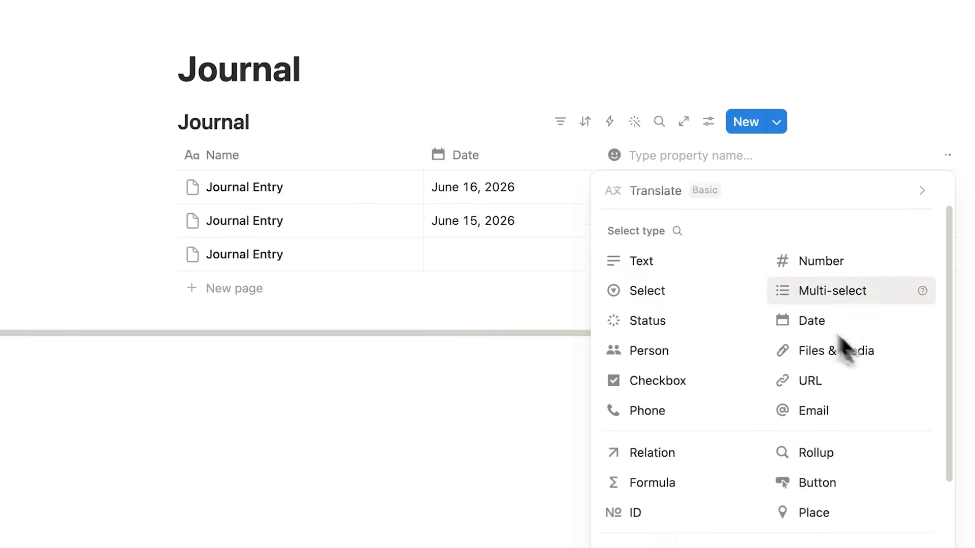
left_click(490, 432)
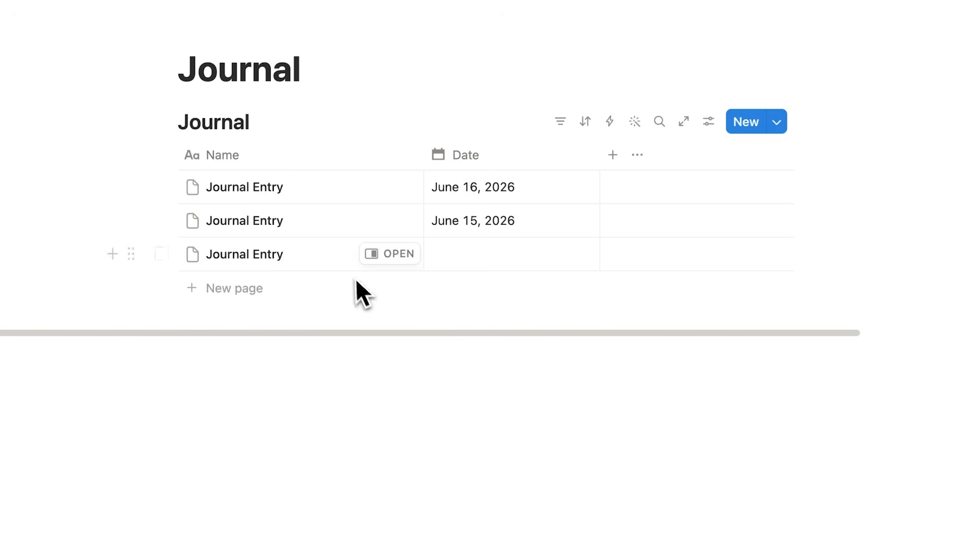
- Set the third entry's date to June 14, 2026
left_click(483, 257)
left_click(457, 420)
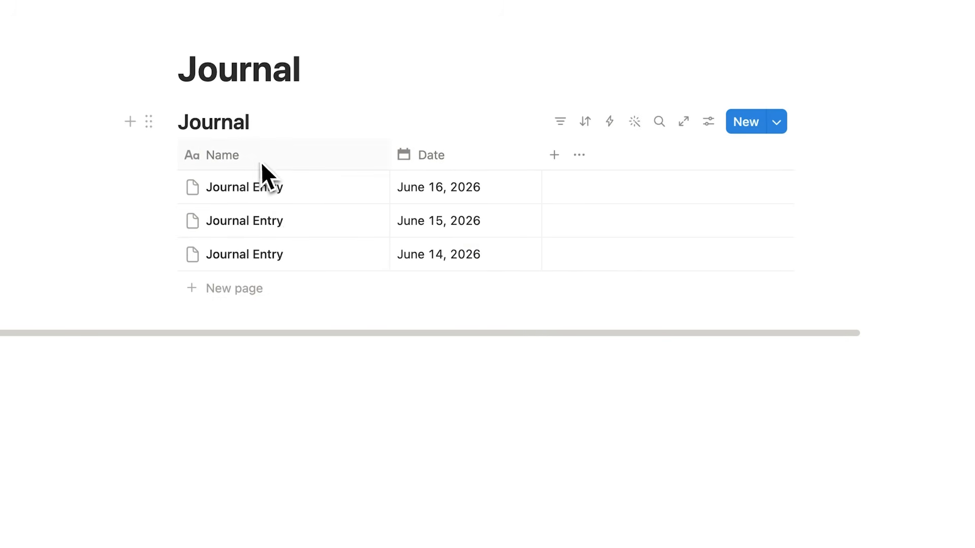
left_click(296, 160)
left_click(219, 193)
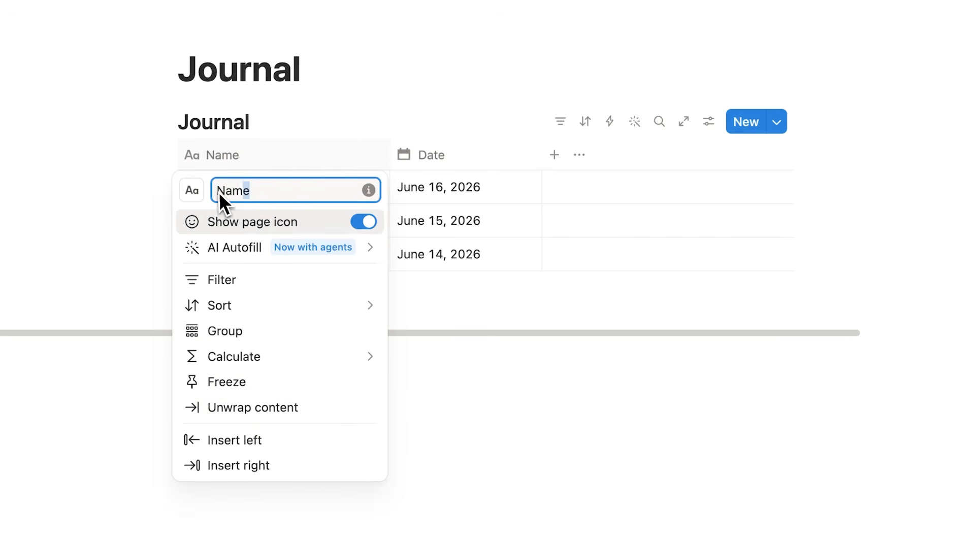
key("Escape")
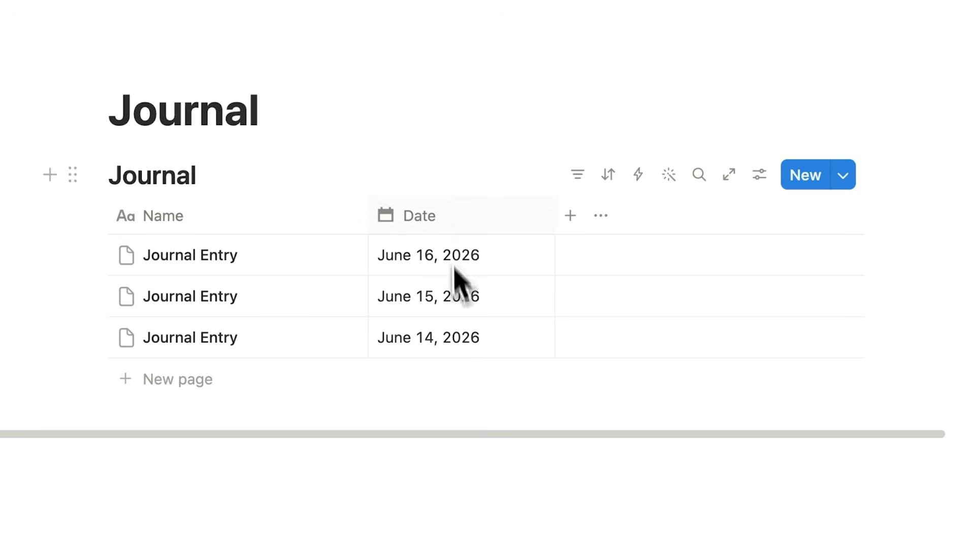
- Add a Select property named Mood to the Journal table
left_click(570, 216)
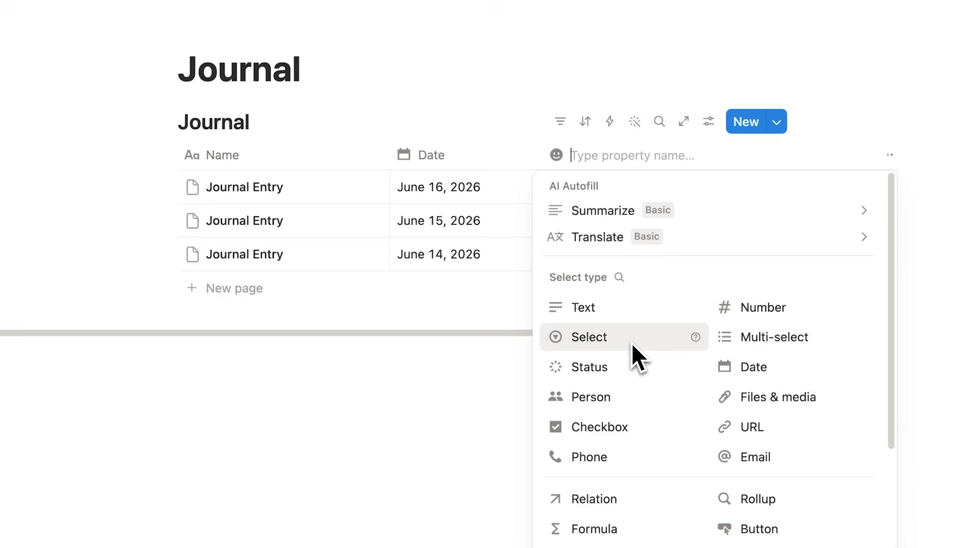
left_click(632, 343)
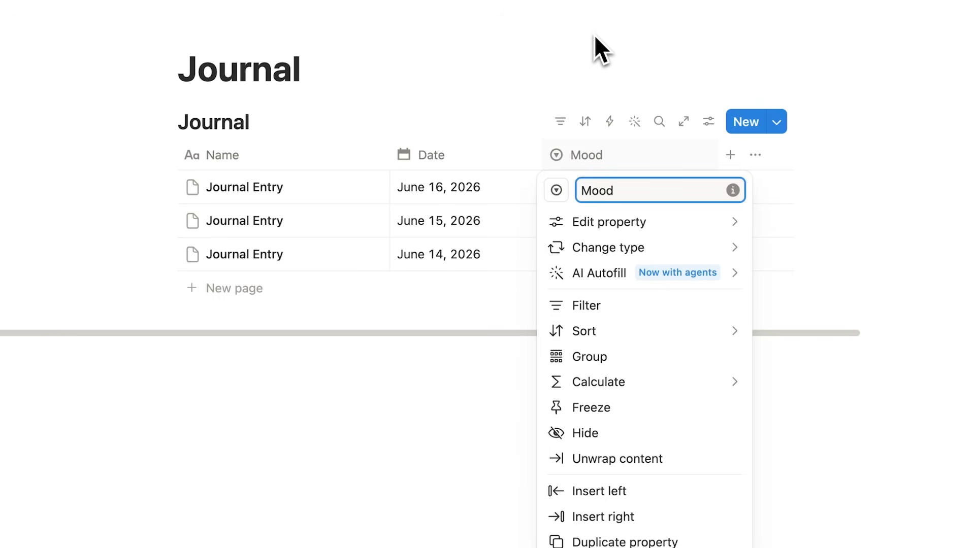
left_click(595, 36)
- Set the first entry's Mood to a new option ":)" and the second entry's Mood to a new option ":("
left_click(611, 187)
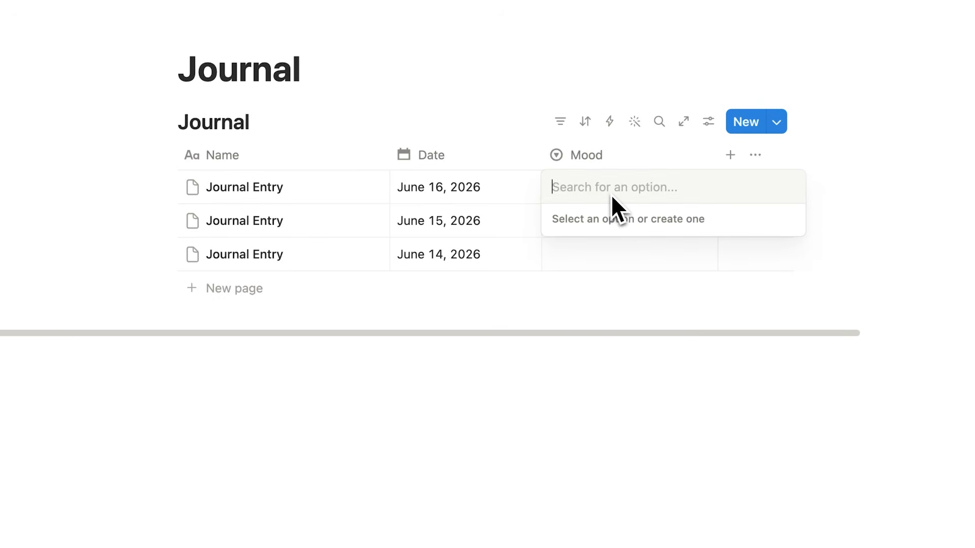
type(":)")
key("Return")
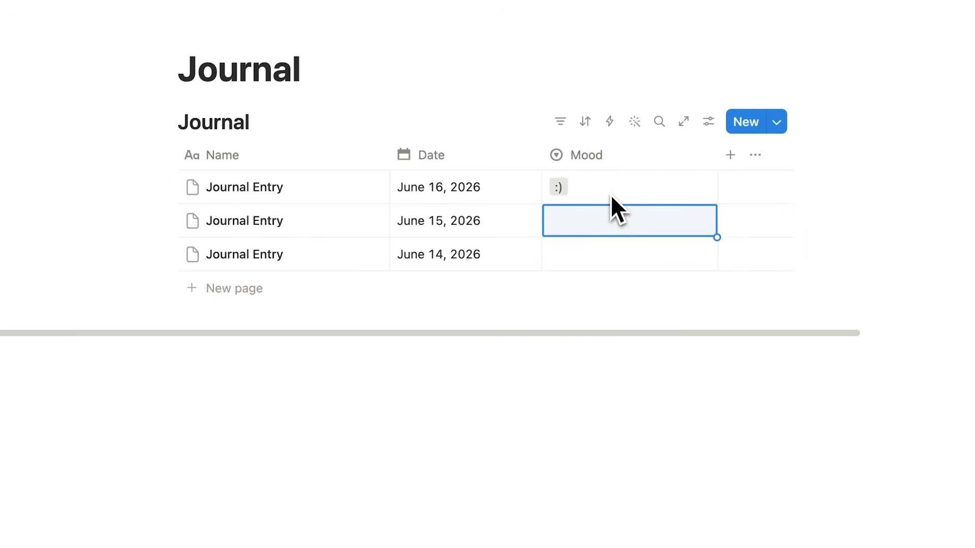
left_click(598, 228)
type(":(")
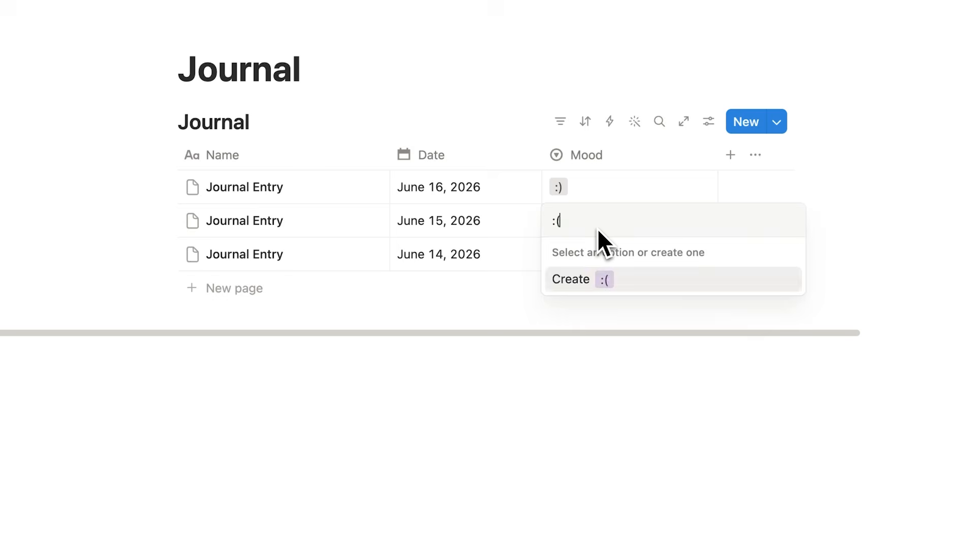
key("Return")
- Set the third entry's Mood to ":)" and narrow the Mood column
key("Return")
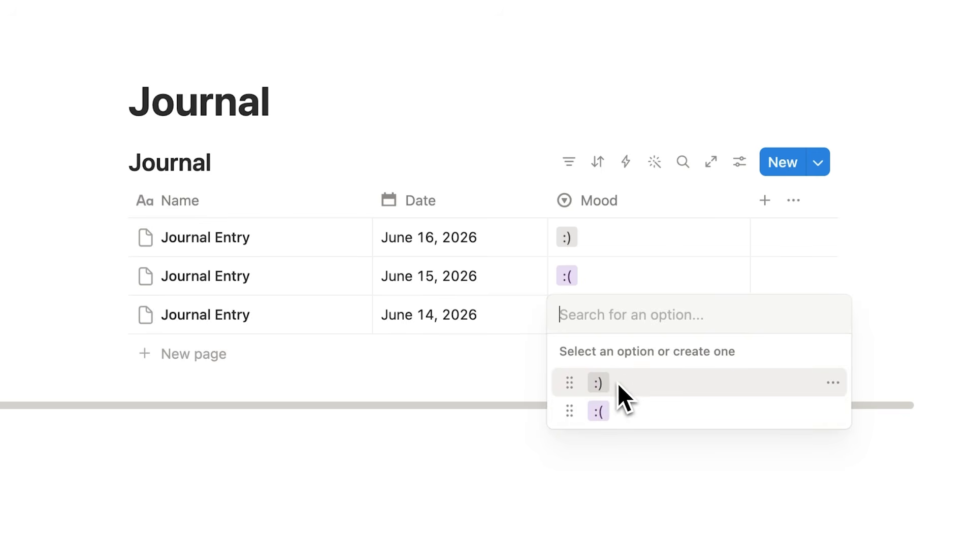
left_click(617, 384)
left_click(612, 405)
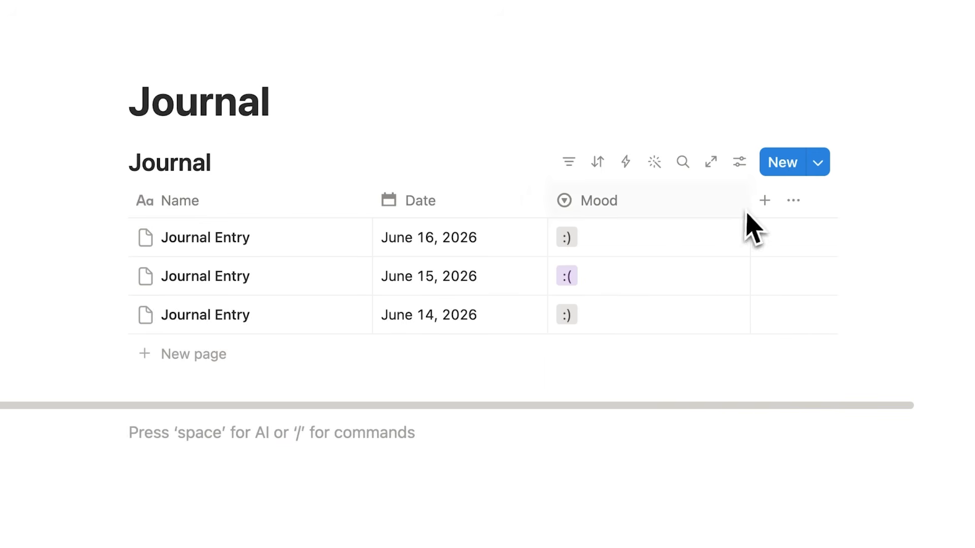
left_click_drag(751, 204, 574, 166)
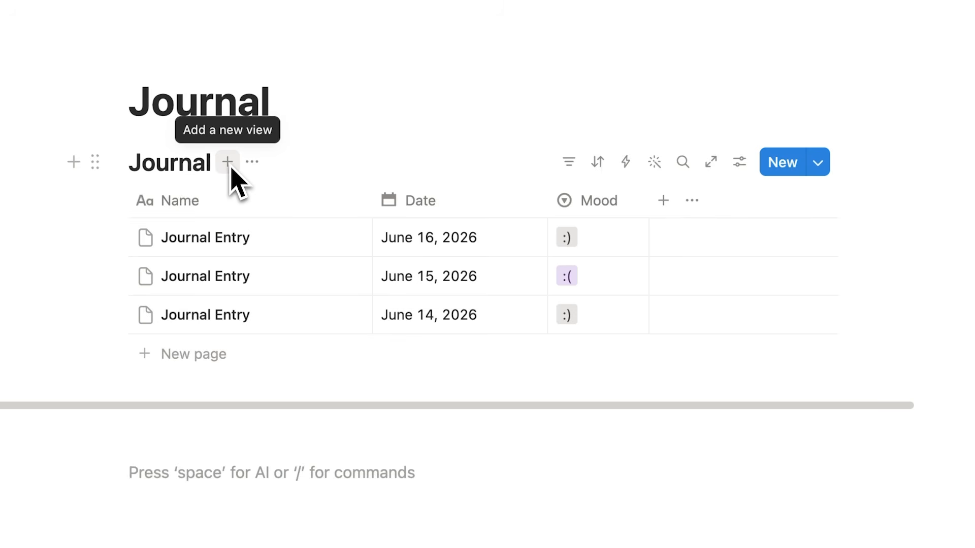
- Add a Calendar view to the Journal database and look over its entries for June 2026
left_click(227, 162)
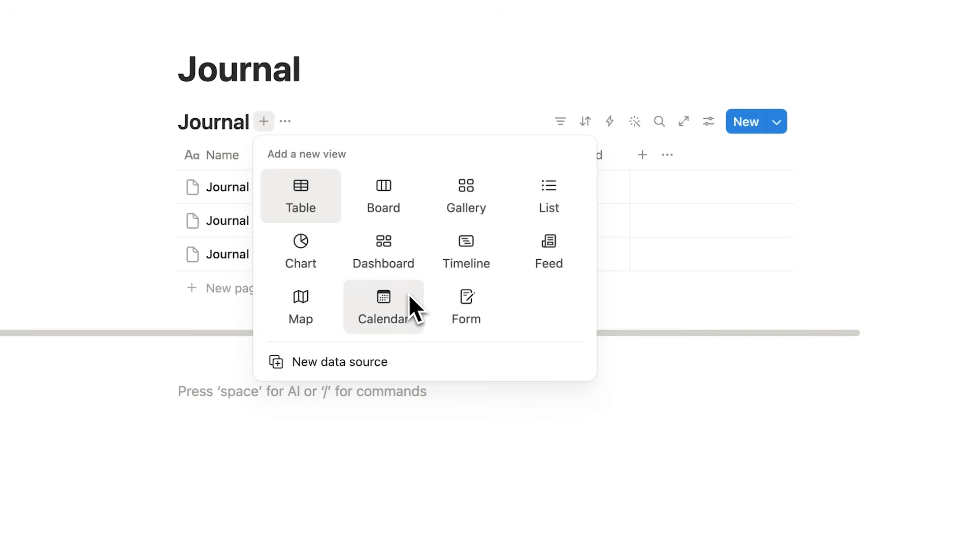
left_click(408, 295)
left_click(212, 170)
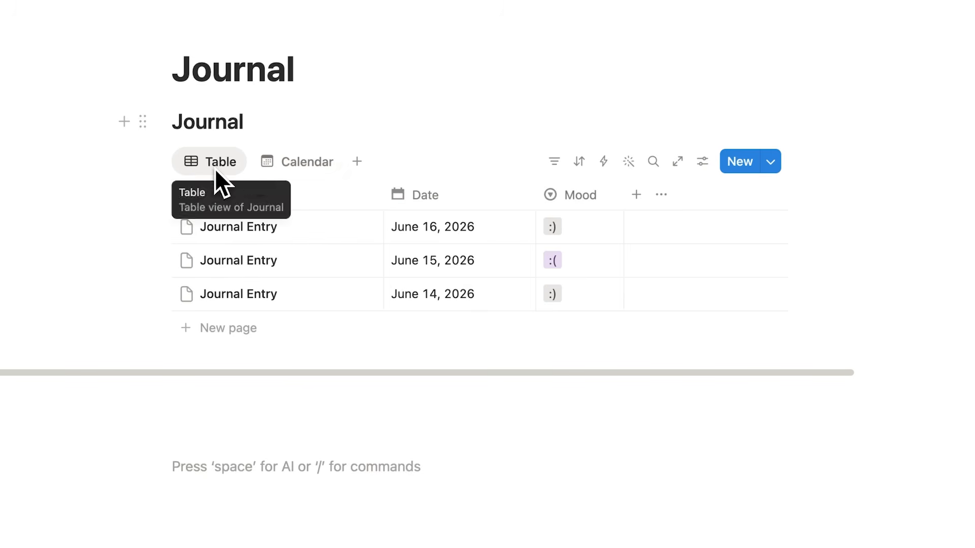
left_click(297, 160)
scroll(297, 162, "down", 5)
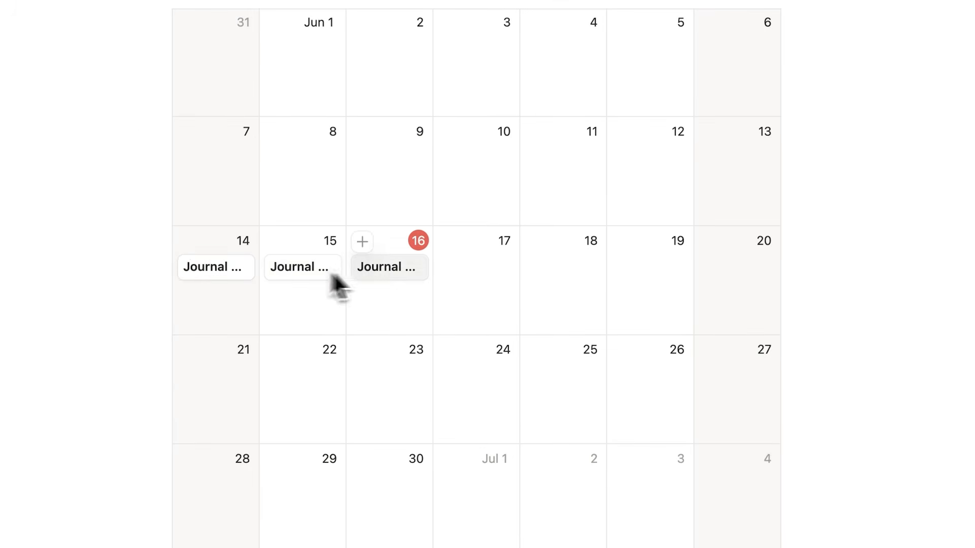
scroll(376, 282, "up", 3)
left_click(210, 38)
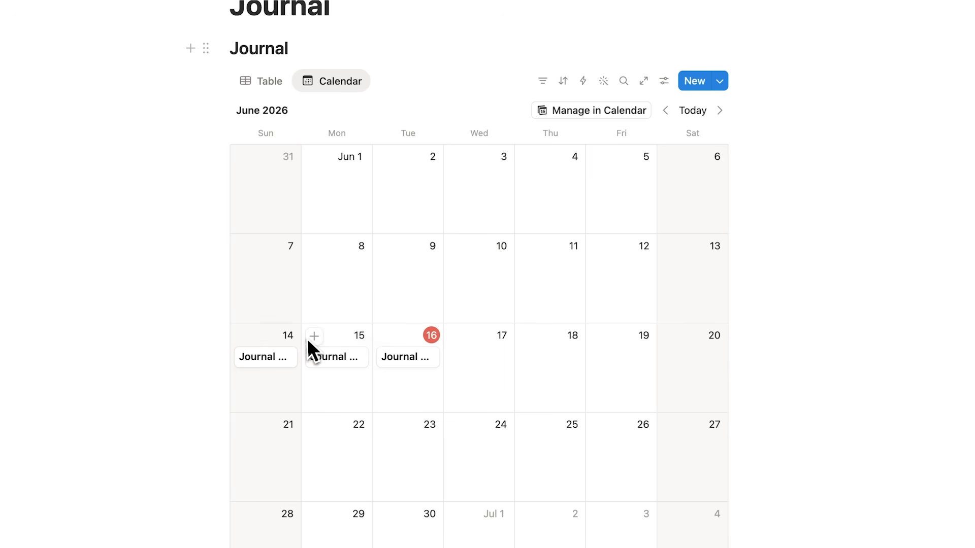
- Show the Mood property on the entries in the Calendar view
left_click(671, 88)
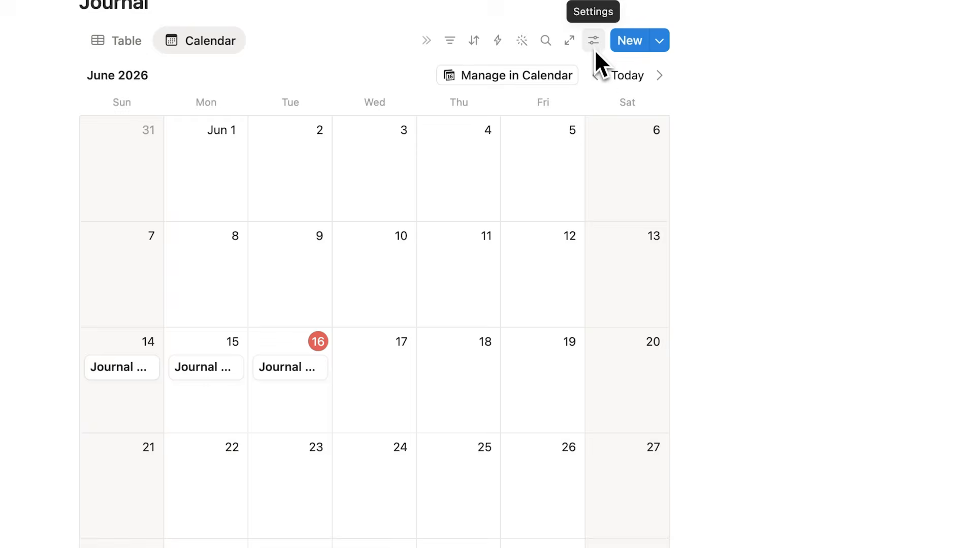
left_click(664, 83)
left_click(772, 165)
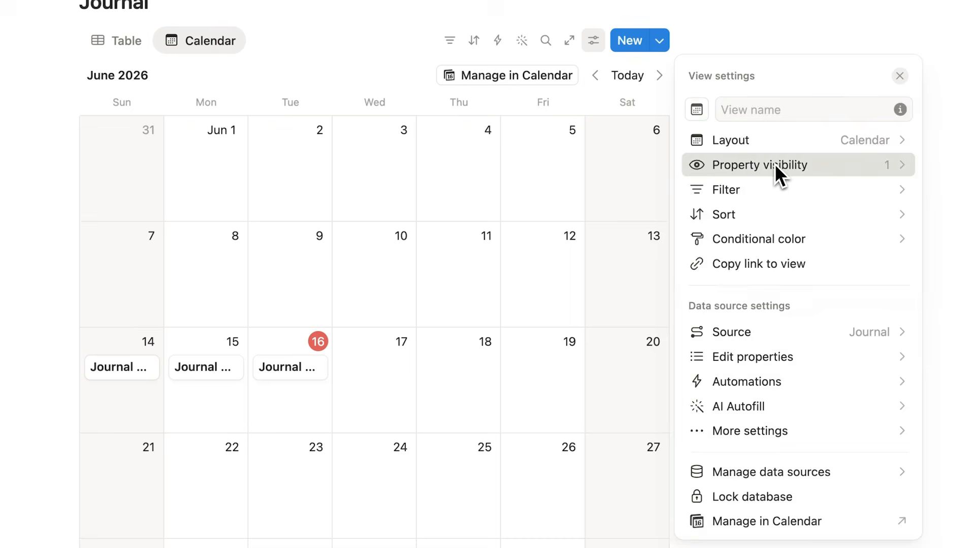
left_click(898, 224)
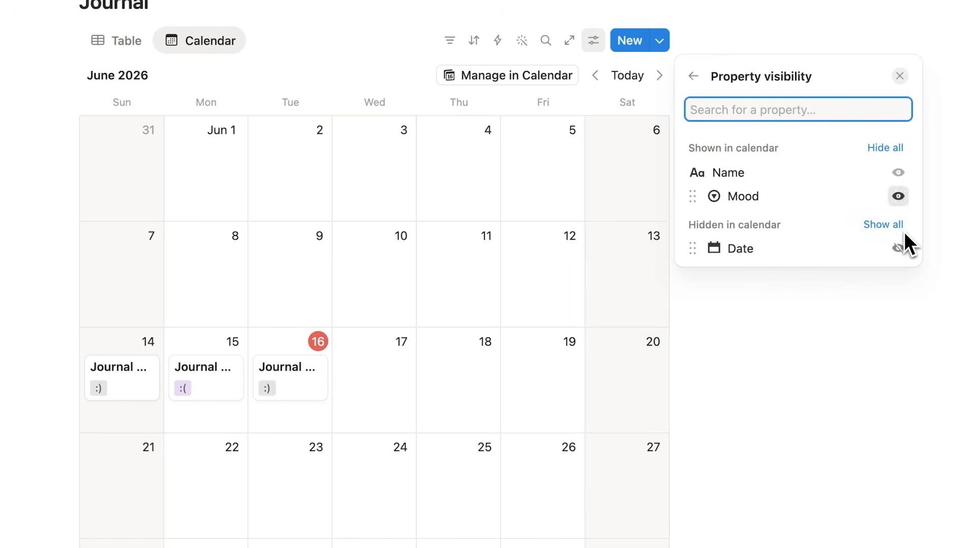
left_click(605, 265)
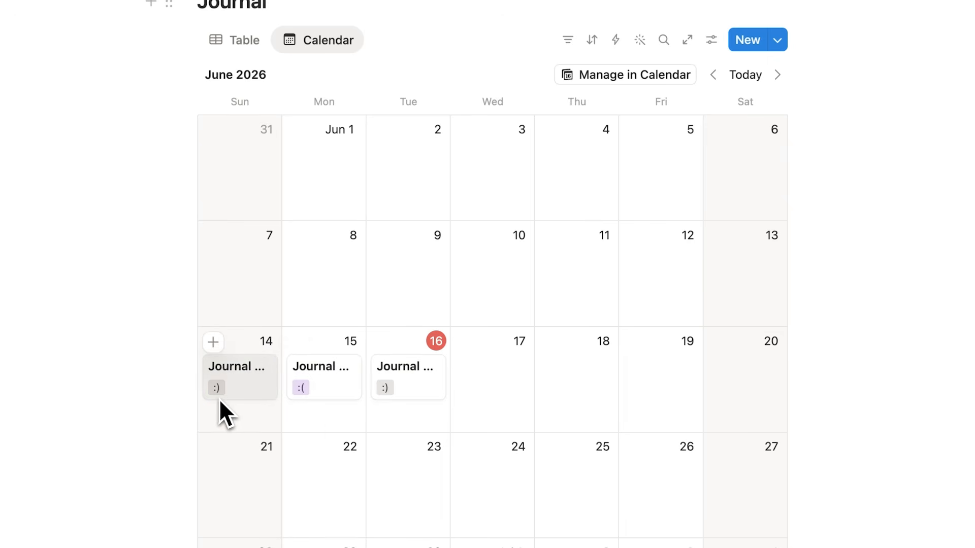
- Switch between the Table and Calendar views of the Journal database to compare them
left_click(235, 41)
left_click(304, 42)
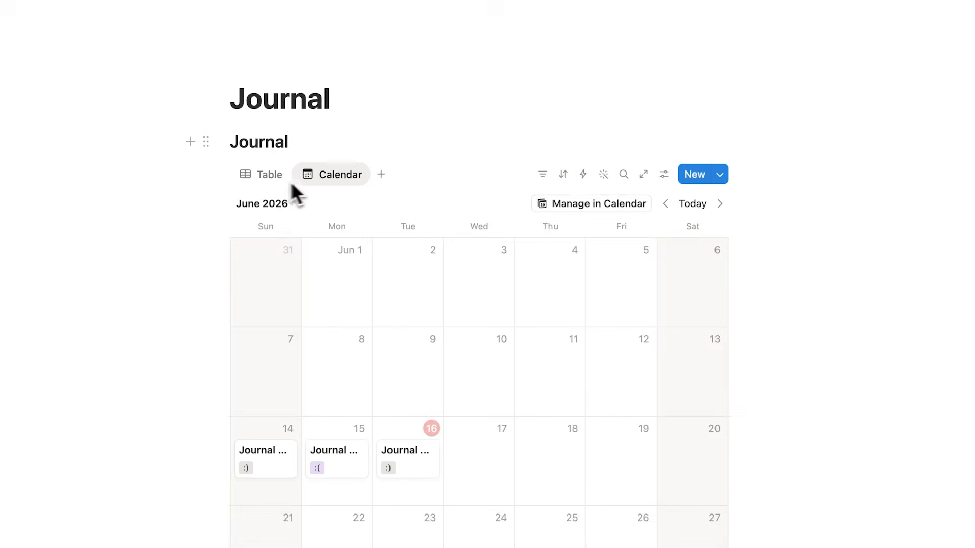
left_click(279, 178)
left_click(329, 183)
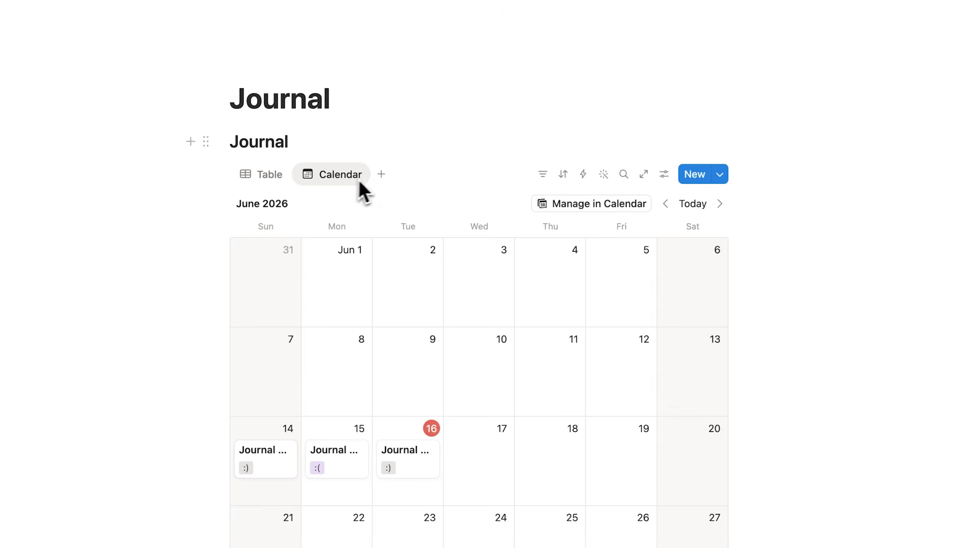
left_click(378, 176)
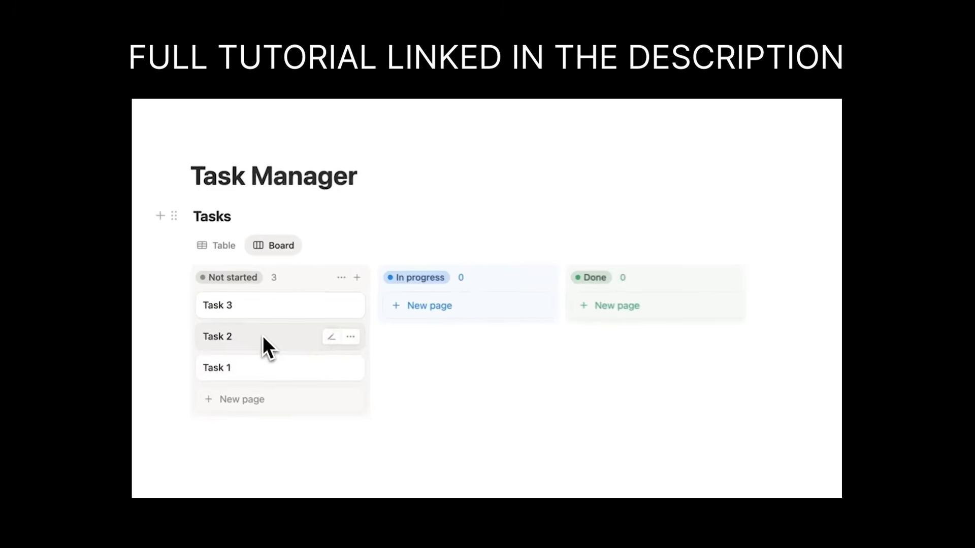
- Move the Task 2 card from Not started to In progress on the Tasks board
left_click_drag(263, 339, 410, 291)
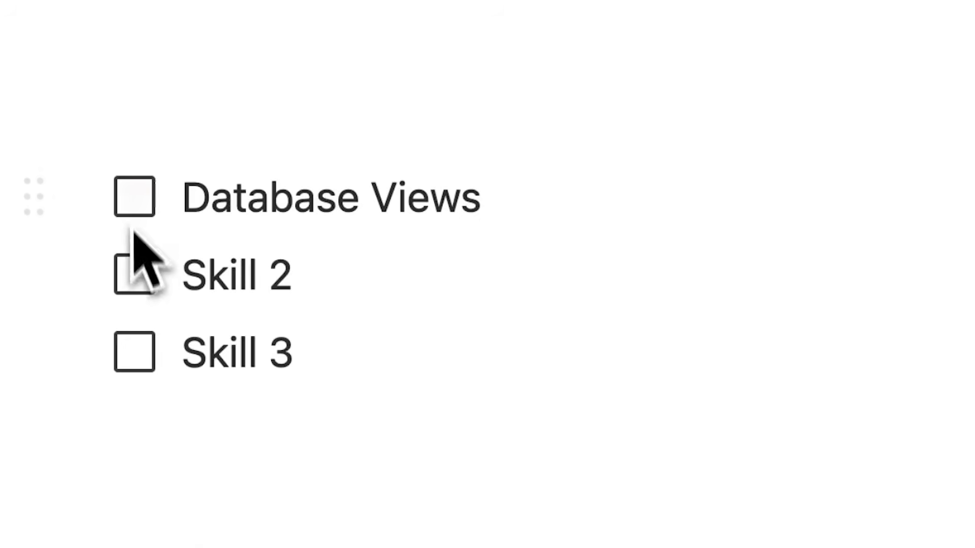
- Check off the "Database Views" item in the skills to-do list
left_click(133, 210)
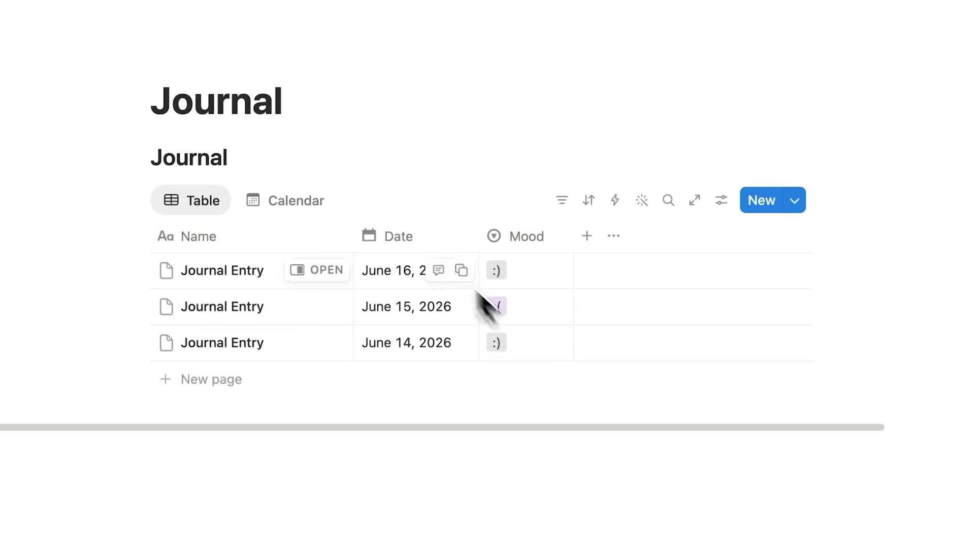
- Move the Date column in front of the Name column and rename the Name property to "Main Task"
left_click_drag(396, 237, 217, 238)
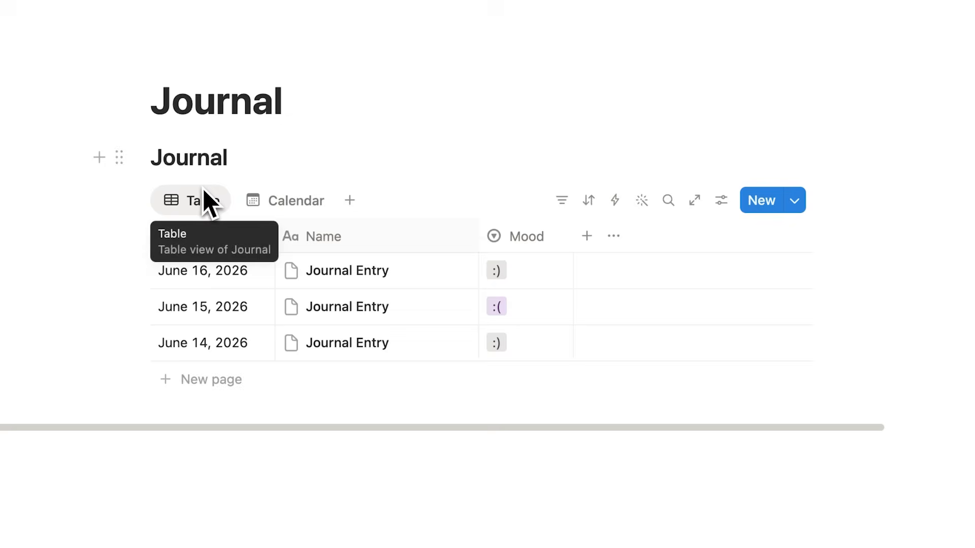
left_click(368, 236)
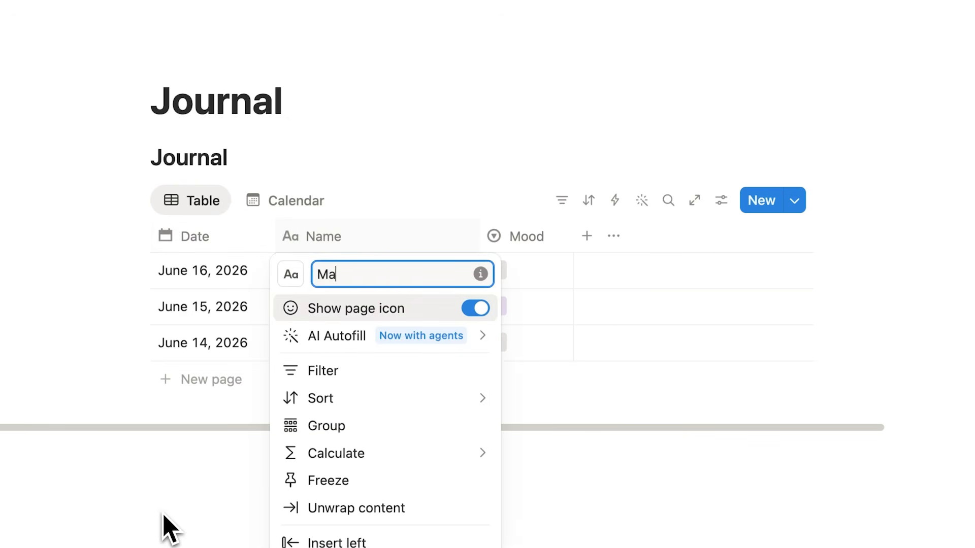
type("Main Task")
key("Return")
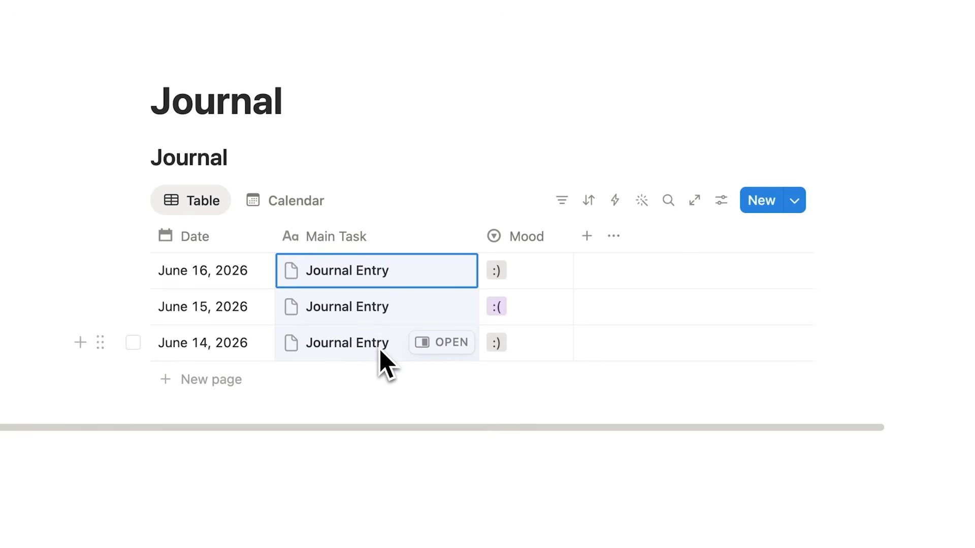
- Rename the June 16, 2026 entry to "Project A" in the Main Task column
left_click(389, 276)
key("super+a")
type("W")
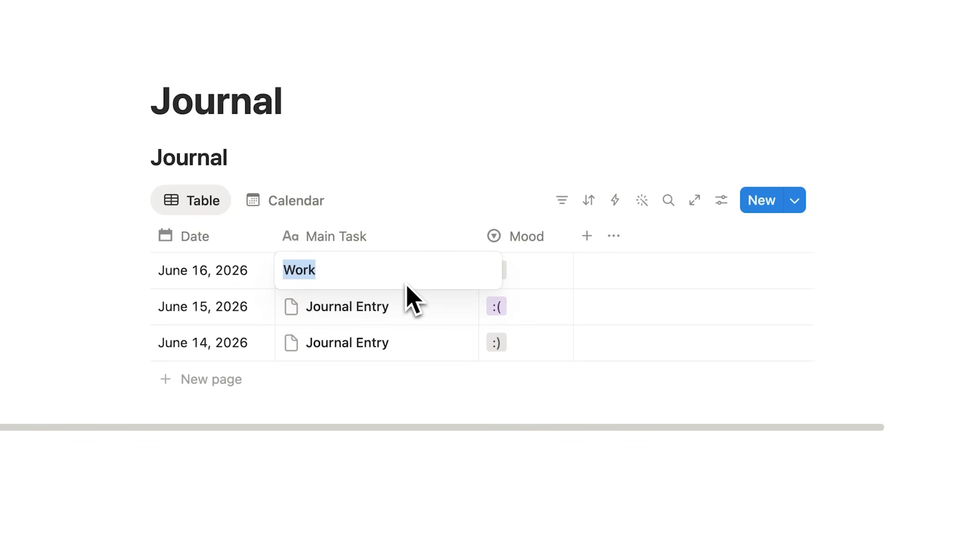
key("Return")
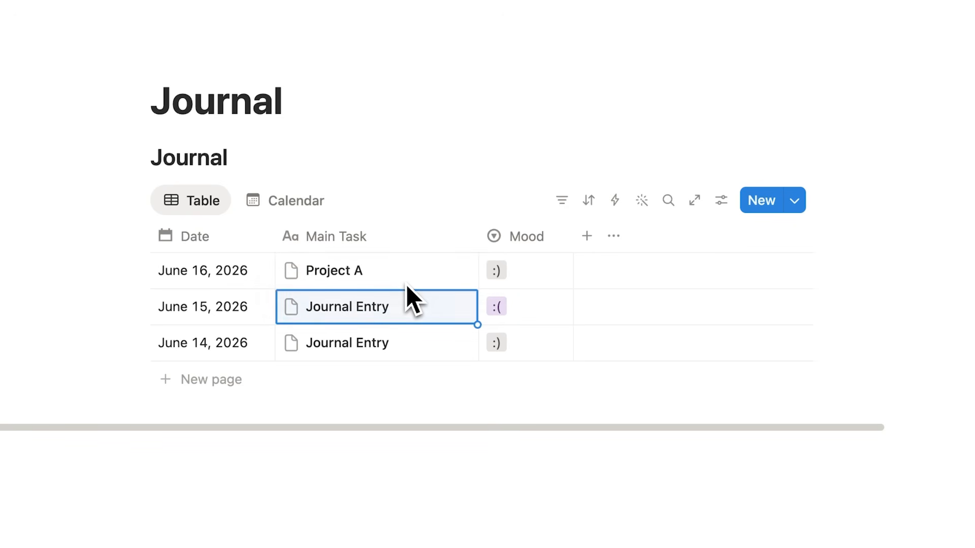
- Rename the June 15, 2026 entry to "Project B" and the June 14, 2026 entry to "Project A"
key("Return")
type("Project B")
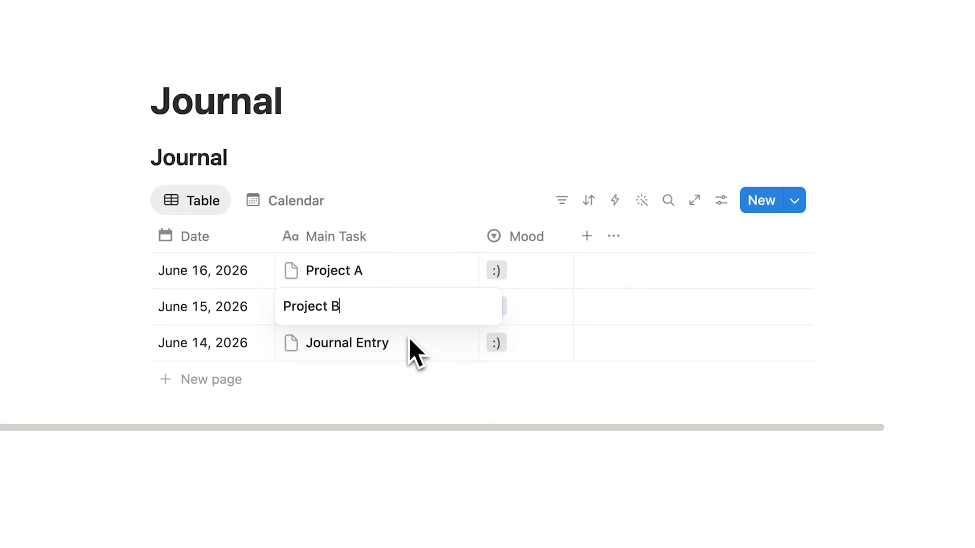
key("Return")
key("Return")
type("Proje")
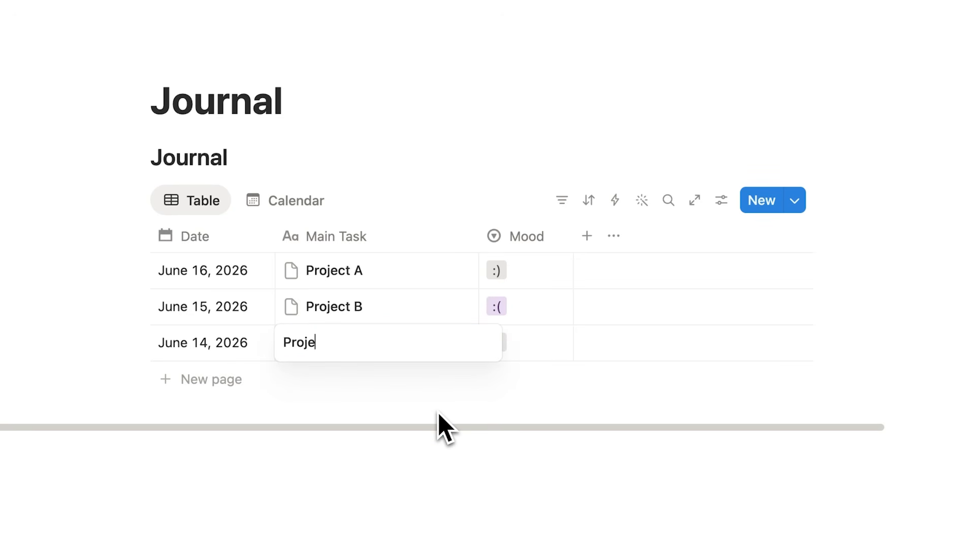
type("ct A")
key("Return")
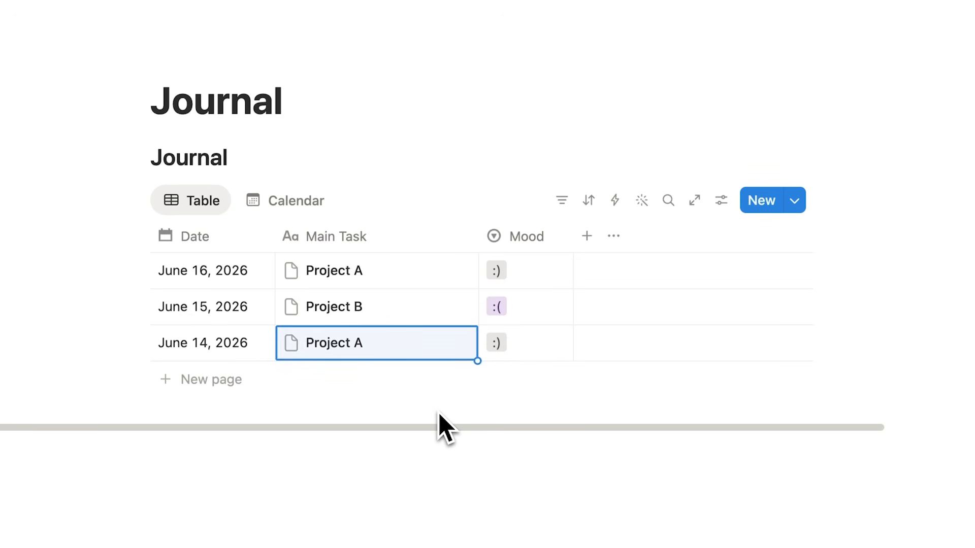
left_click(440, 416)
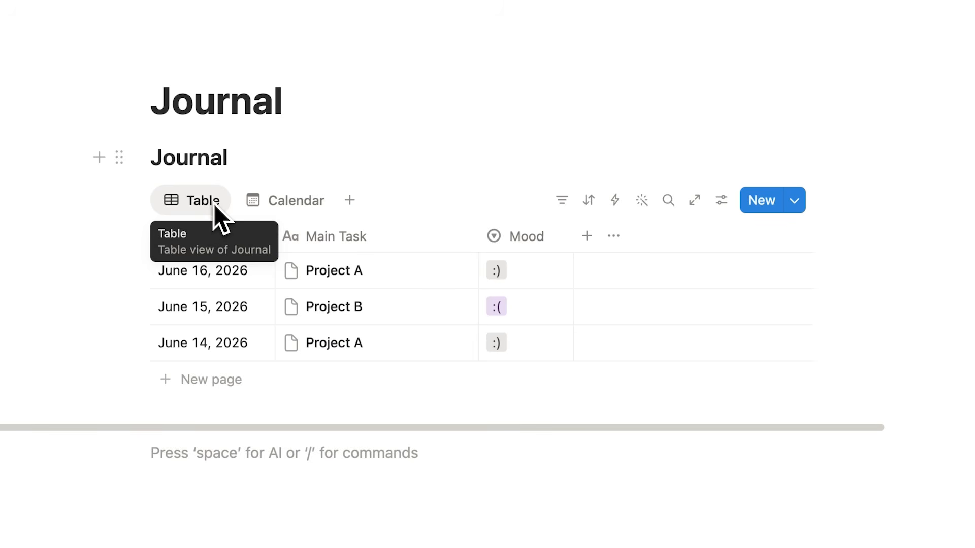
- Group the Journal database's Table view by the Mood property
left_click(717, 203)
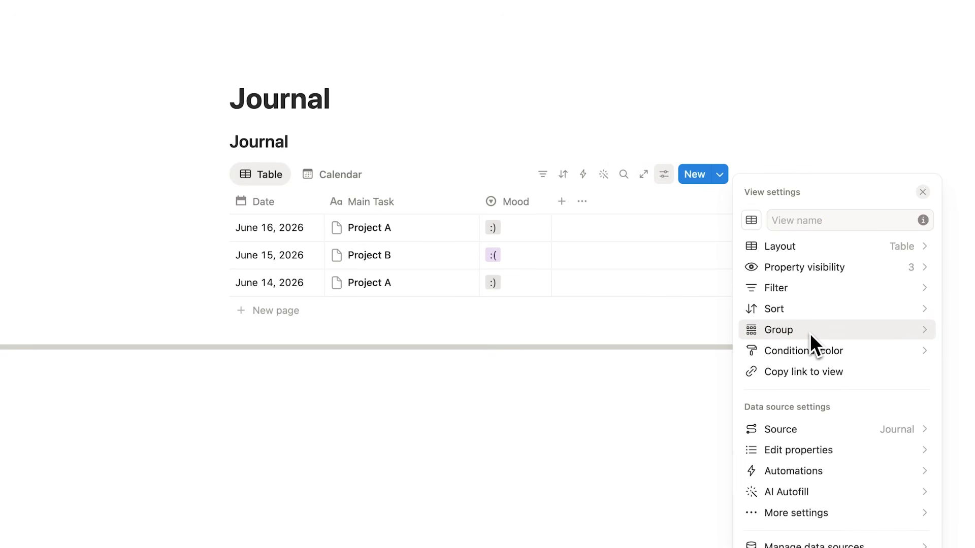
left_click(810, 333)
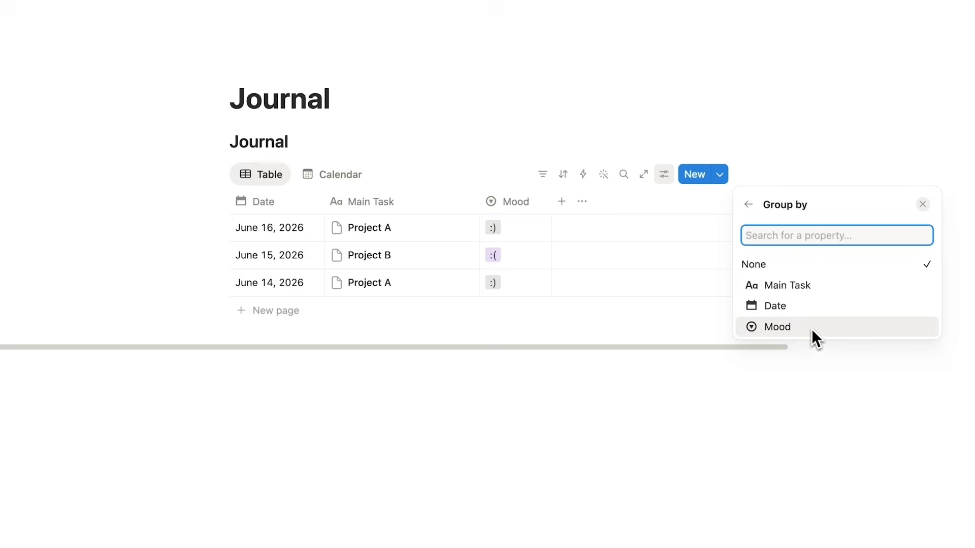
left_click(811, 328)
key("Escape")
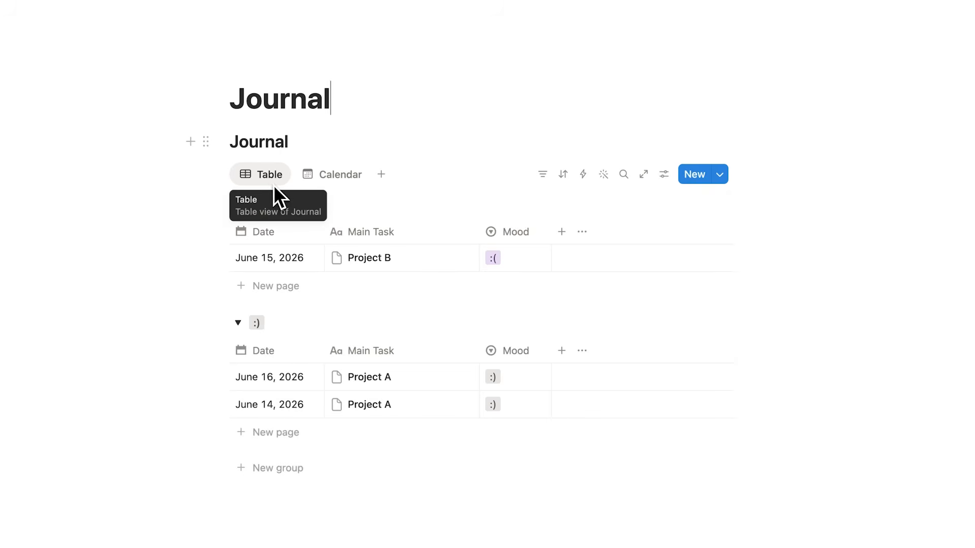
- Review the renamed entries in the Calendar view and return to the grouped Table view
left_click(328, 178)
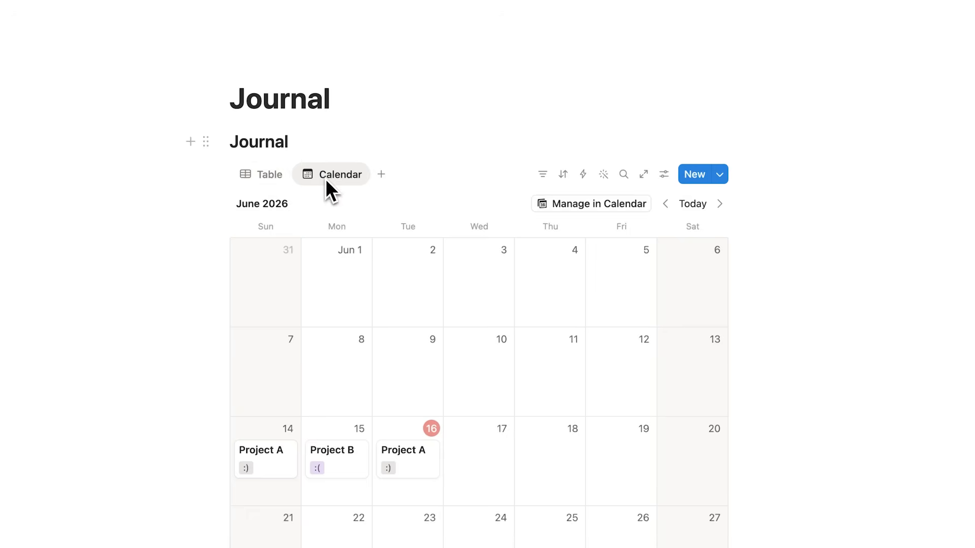
scroll(356, 243, "down", 3)
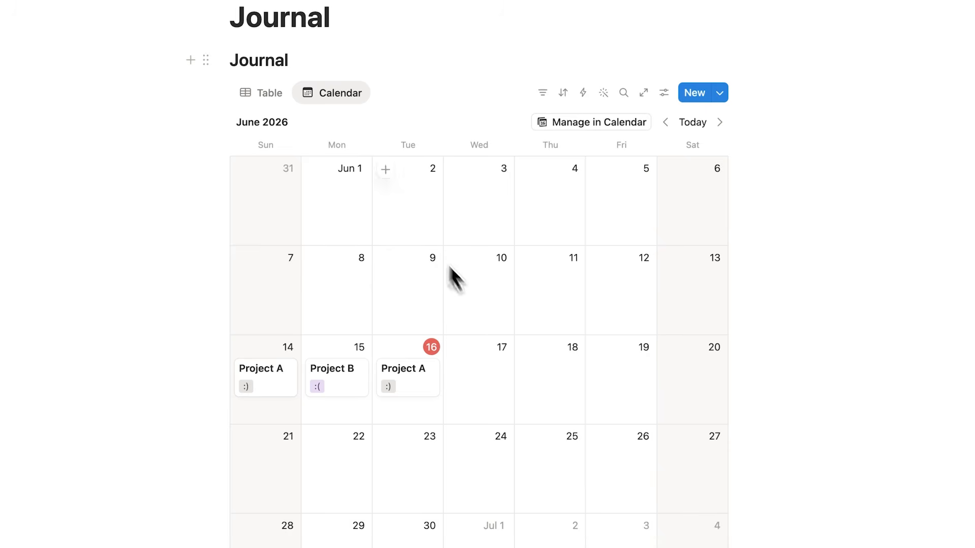
left_click(273, 94)
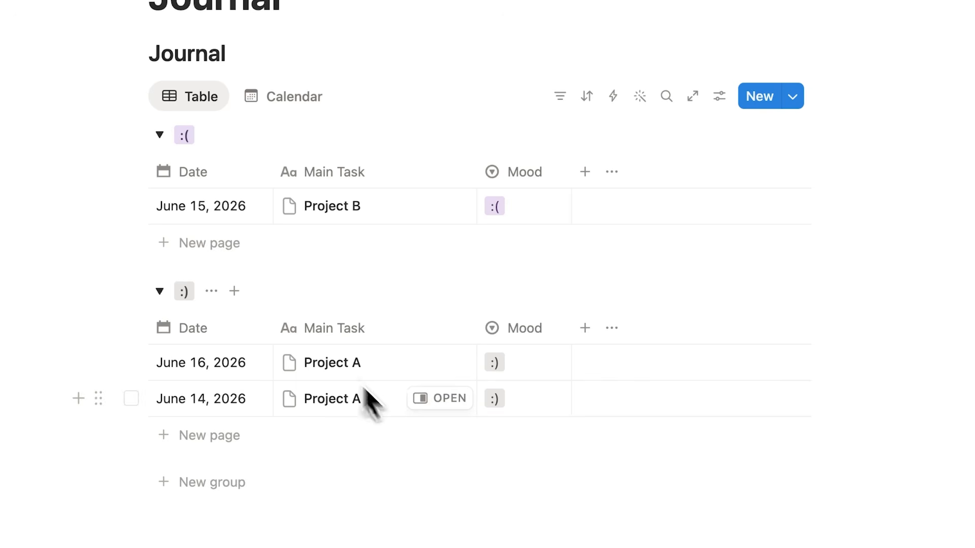
- Add an entry dated June 13, 2026 with the main task "Project B" to the ":(" group
left_click(218, 242)
left_click(207, 249)
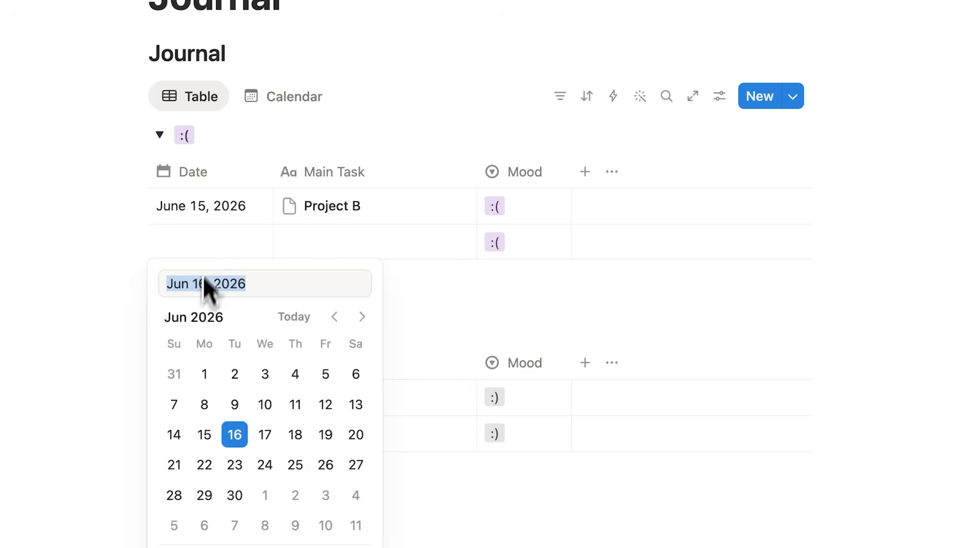
left_click(353, 404)
left_click(331, 243)
type("Project B")
key("Return")
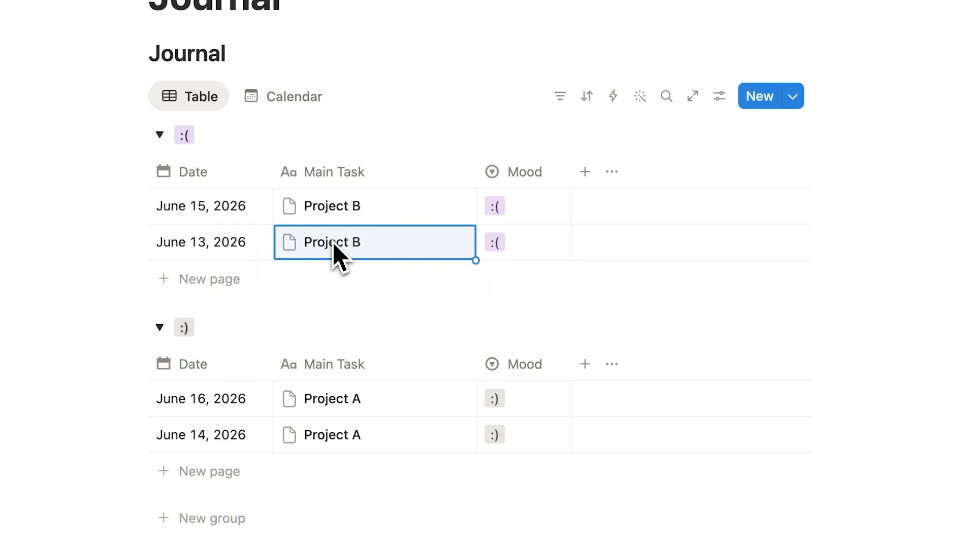
scroll(337, 247, "up", 1)
left_click(320, 54)
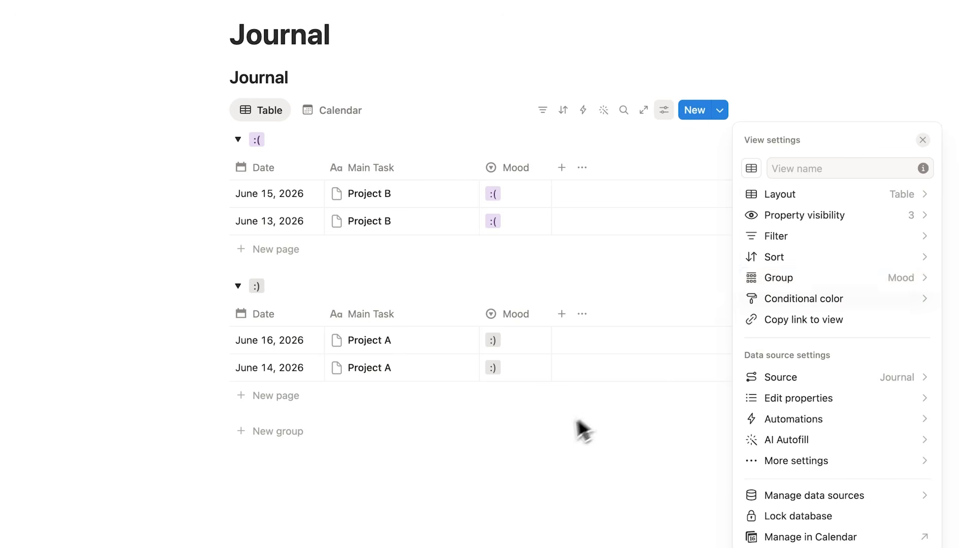
left_click(577, 419)
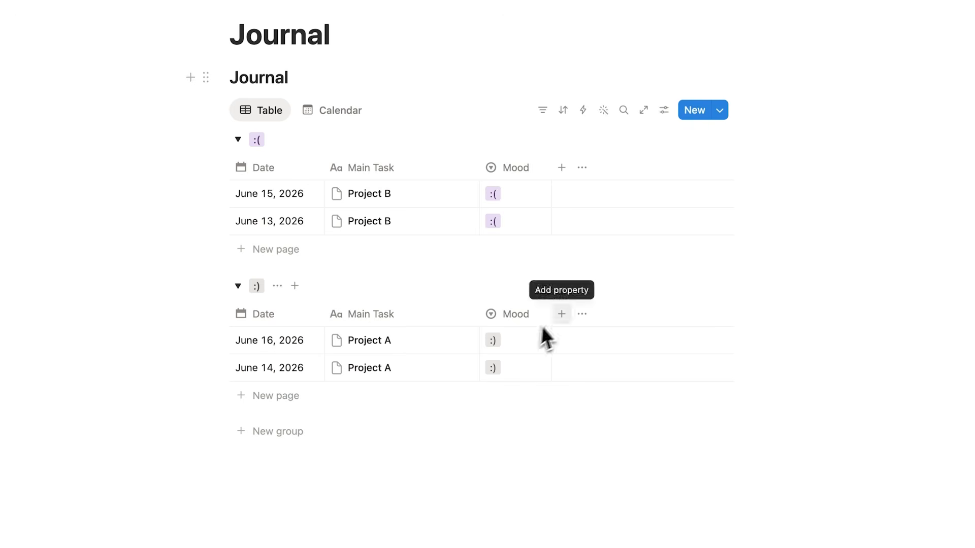
- Check off the three "Pattern" to-dos and add the text "Do XY" on a new line
left_click(170, 162)
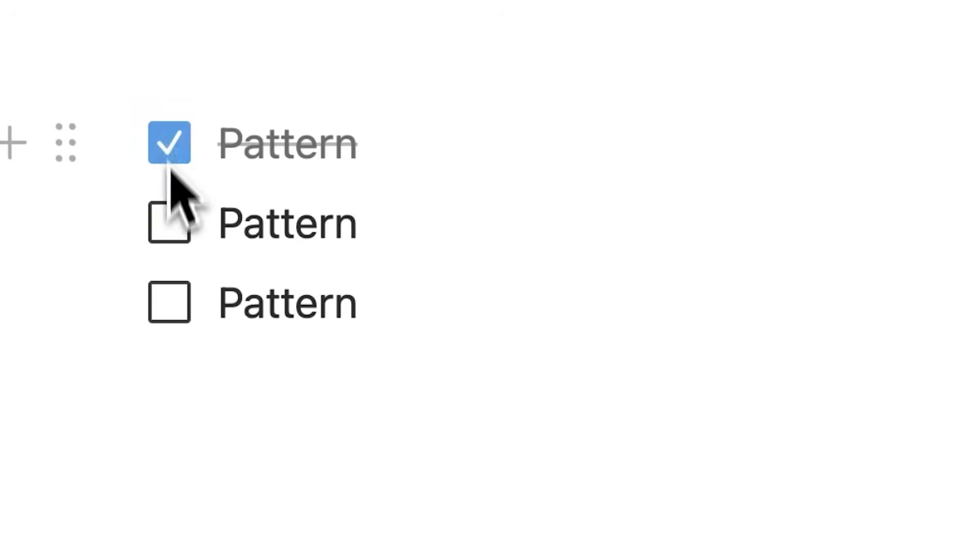
left_click(171, 239)
left_click(173, 319)
key("Return")
type("Do XY")
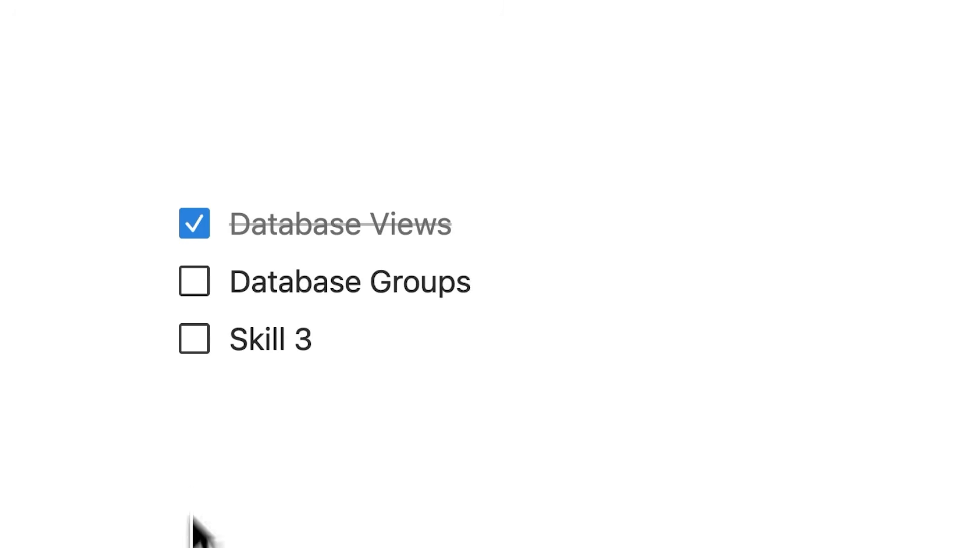
- Check off "Database Groups" in the skills checklist, and look over the Journal's Calendar view before returning to its Table view
left_click(197, 283)
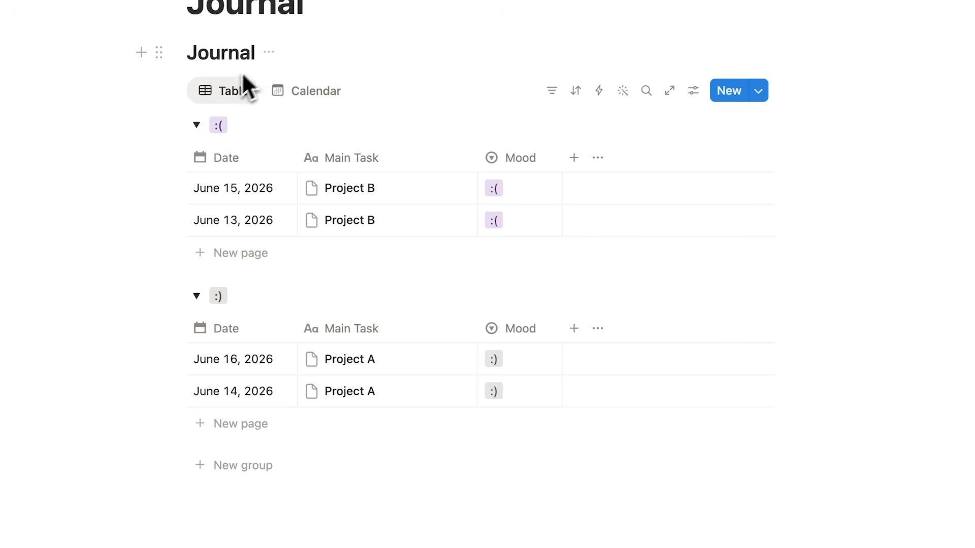
left_click(278, 91)
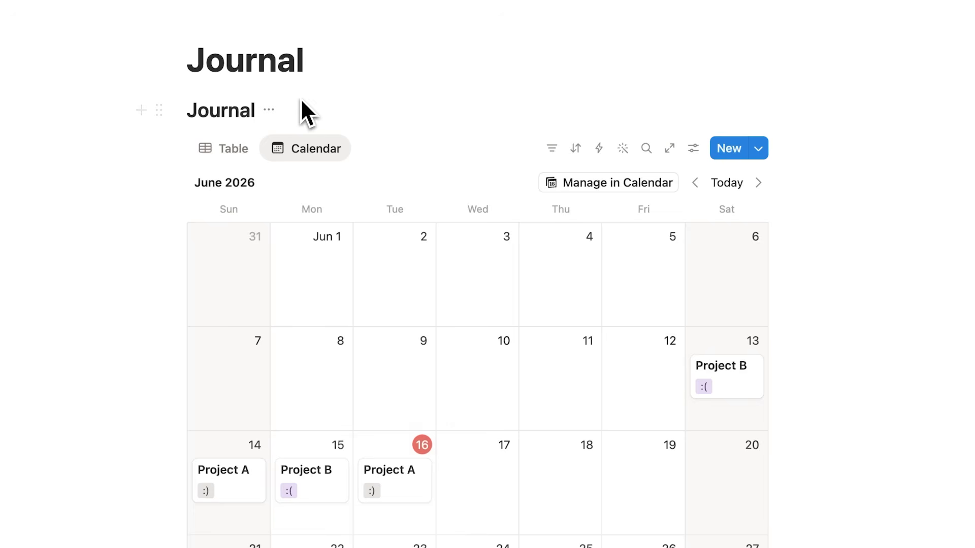
left_click(230, 149)
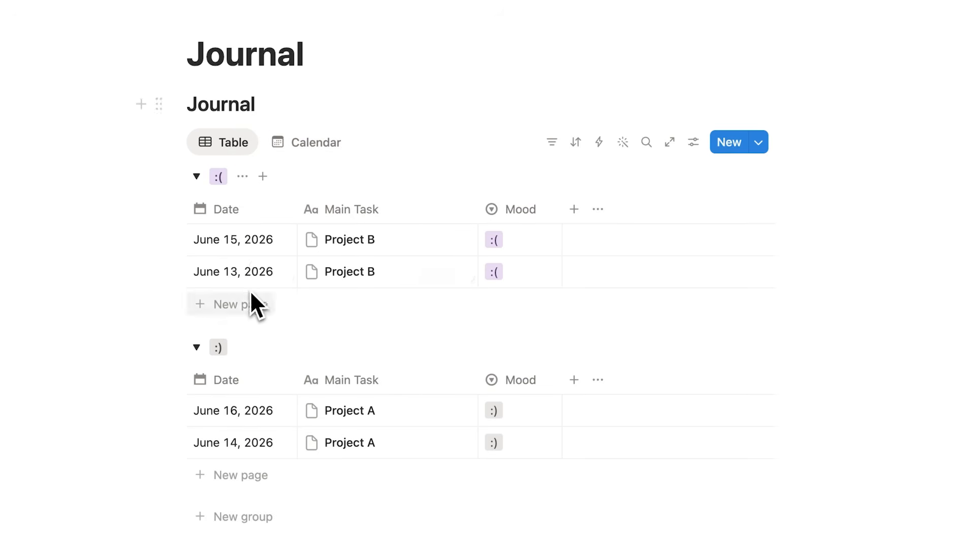
- Open the June 13, 2026 "Project B" entry, write "Hello," and "Today I am sad." in its body, and select that text
scroll(249, 290, "down", 3)
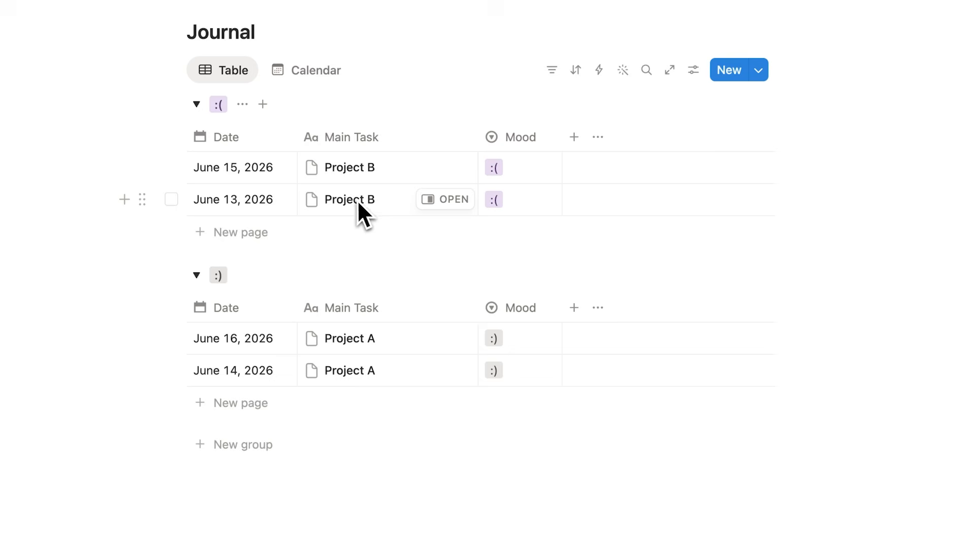
left_click(431, 199)
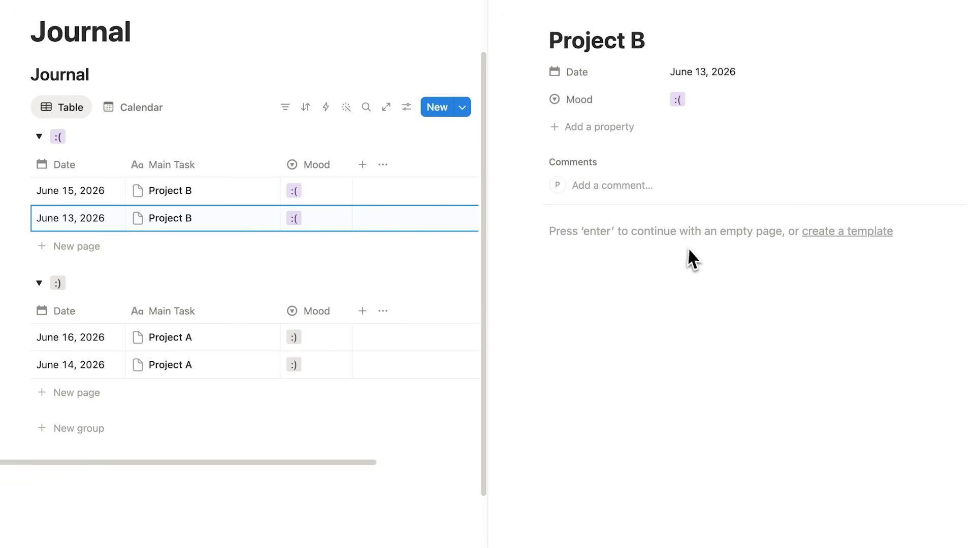
left_click(752, 232)
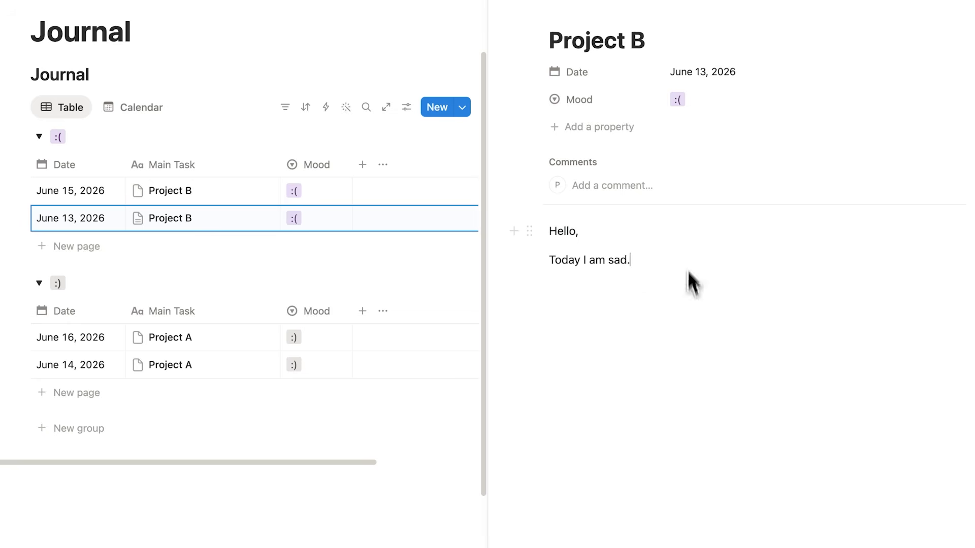
left_click_drag(642, 267, 555, 239)
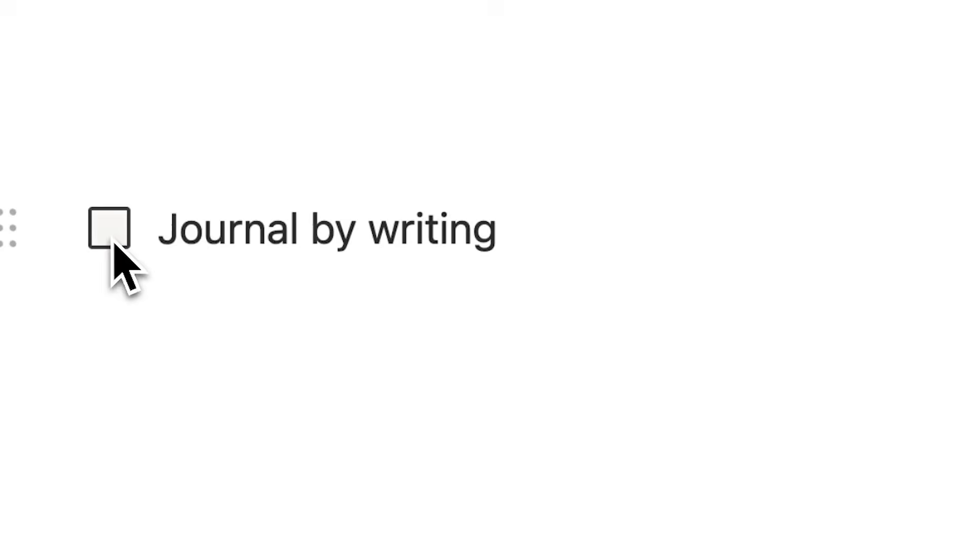
- Check off "Journal by writing" and add the to-do "Journal with prompts" below it
left_click(113, 242)
key("Return")
type("Journal w")
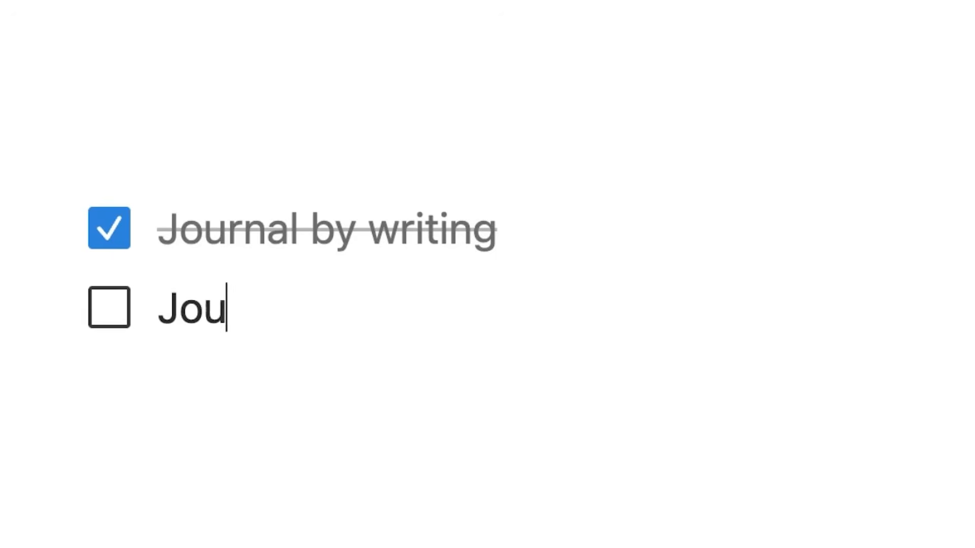
type("ith prompts")
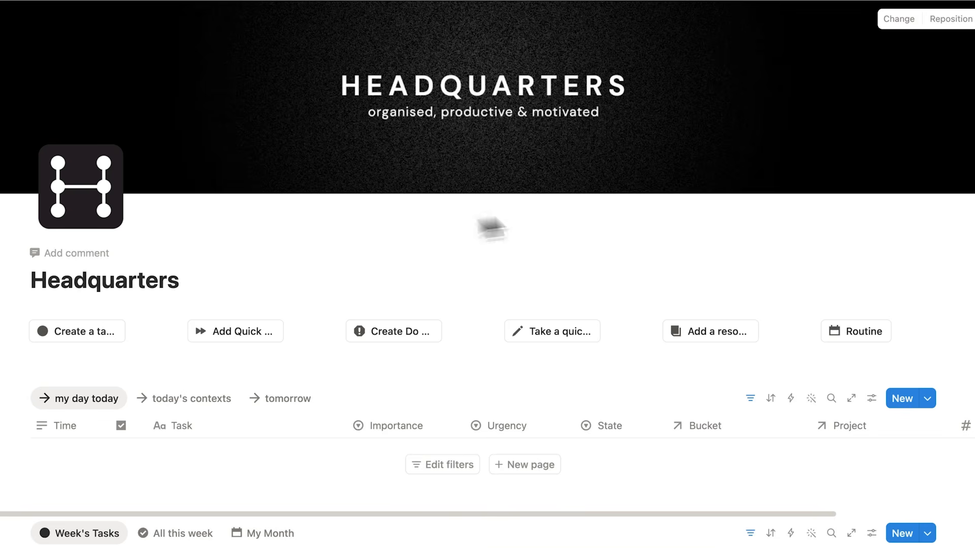
- Create a page on June 16, 2026 in the Headquarters Week's Tasks calendar, apply the Weekly Review template, and read its prompts
scroll(594, 172, "down", 6)
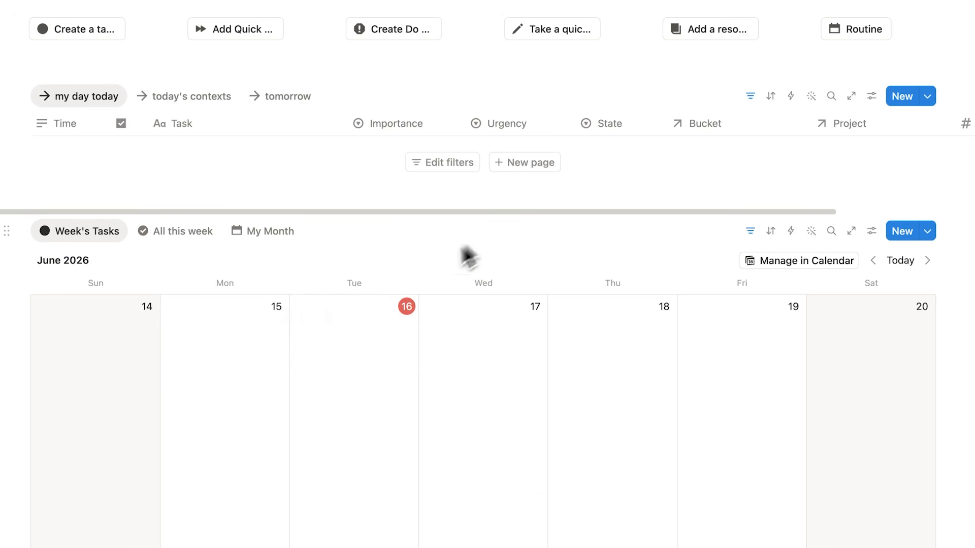
left_click(300, 307)
scroll(354, 315, "down", 7)
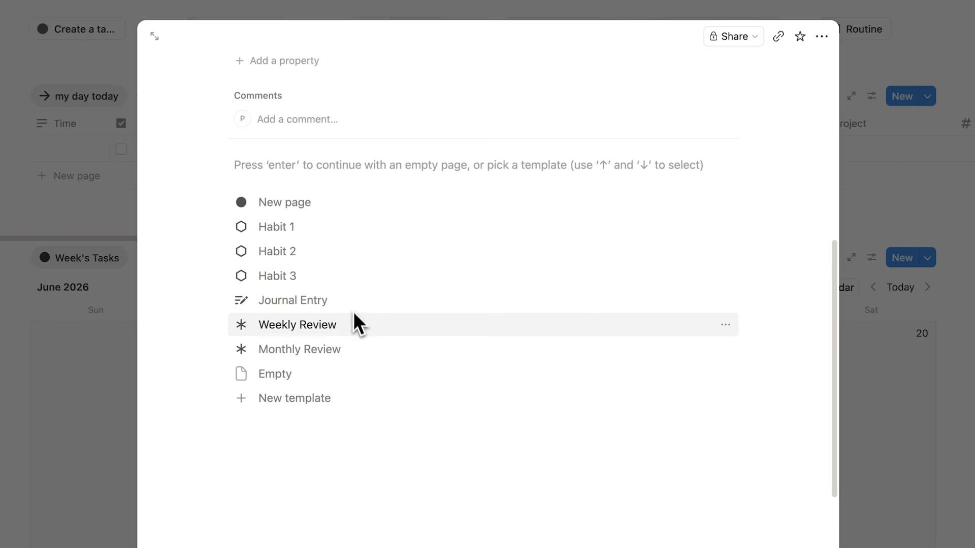
left_click(360, 325)
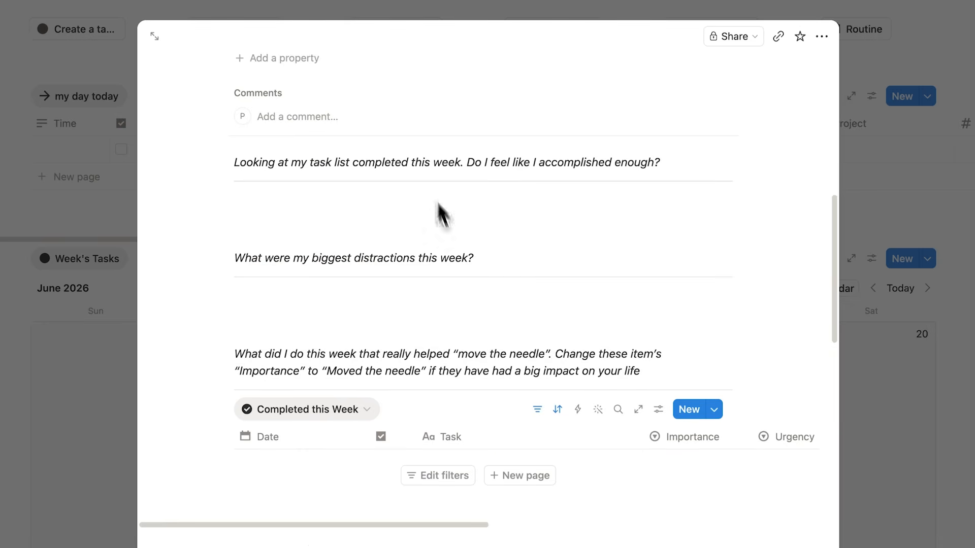
scroll(460, 168, "down", 4)
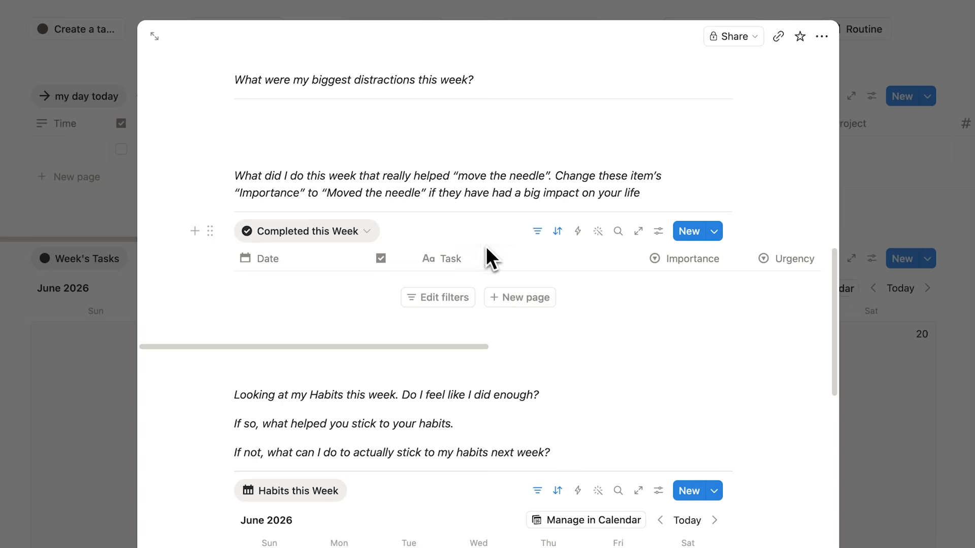
- Add "Task 3" on June 15, 2026 in the Week's Tasks calendar and review the weekly review's Completed this Week table
key("Escape")
left_click(186, 303)
type("Task 3")
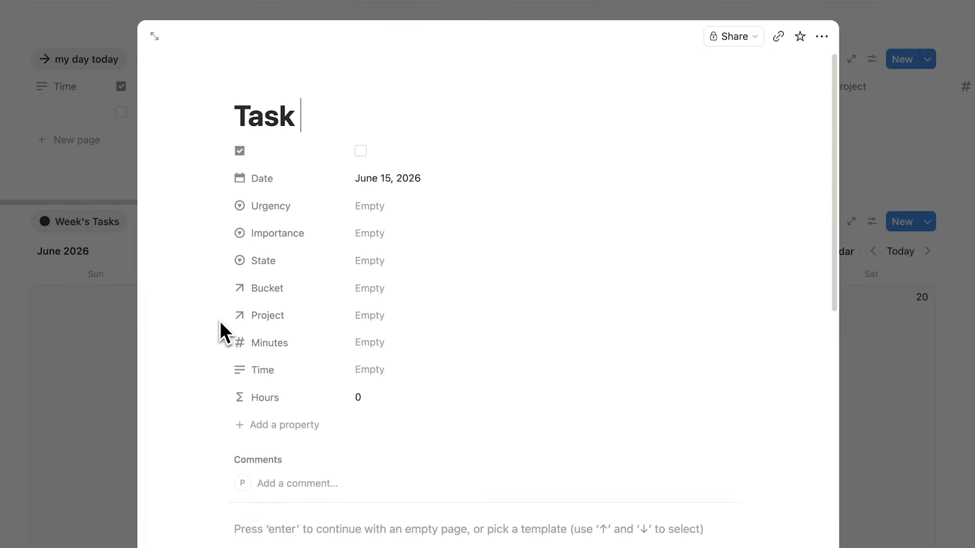
key("Escape")
left_click(353, 351)
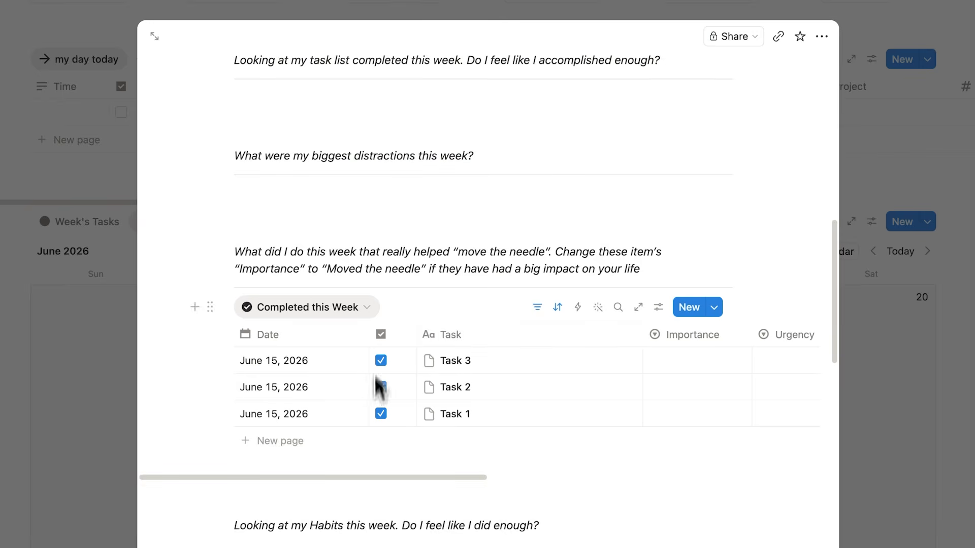
scroll(466, 349, "down", 2)
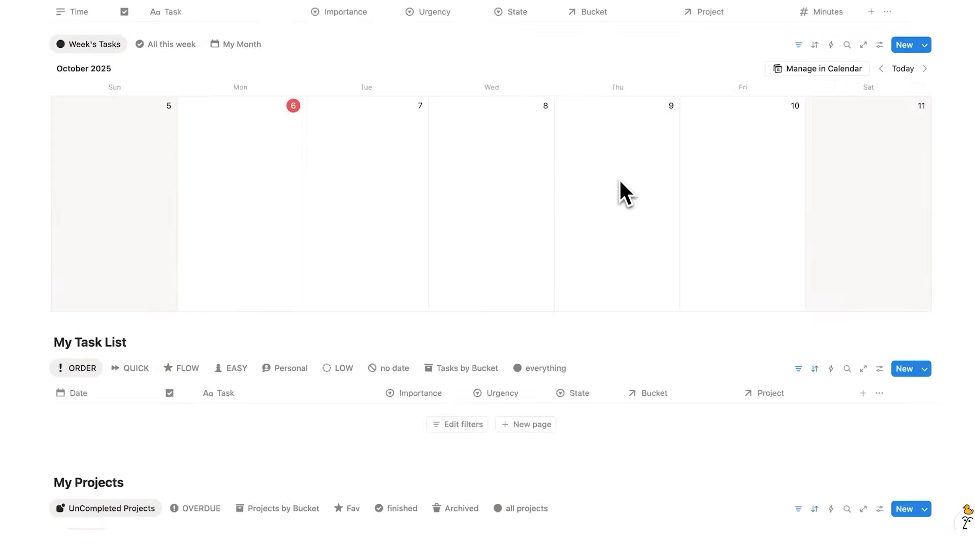
- Browse the Headquarters dashboard sections and apply the Weekly Review template to a new task page
scroll(623, 191, "down", 5)
scroll(623, 191, "down", 10)
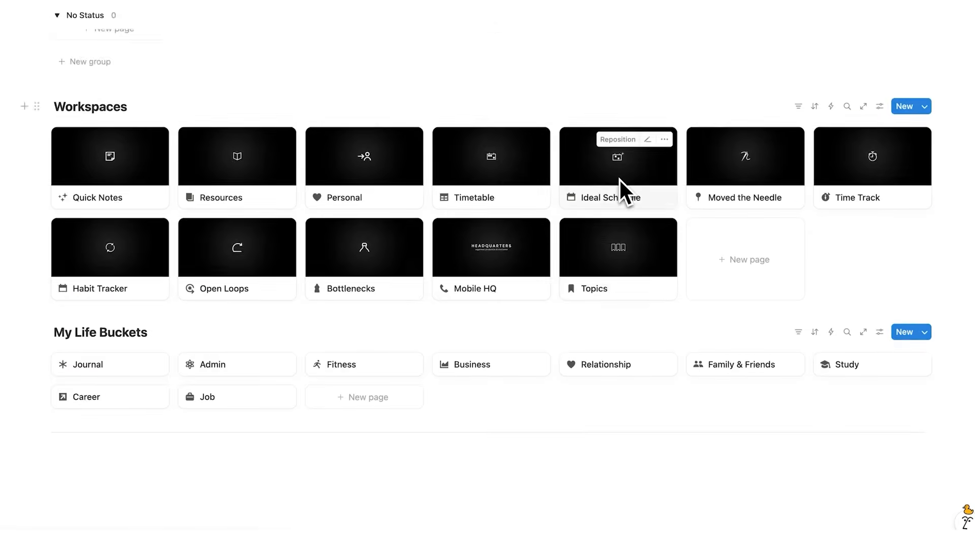
scroll(619, 218, "up", 4)
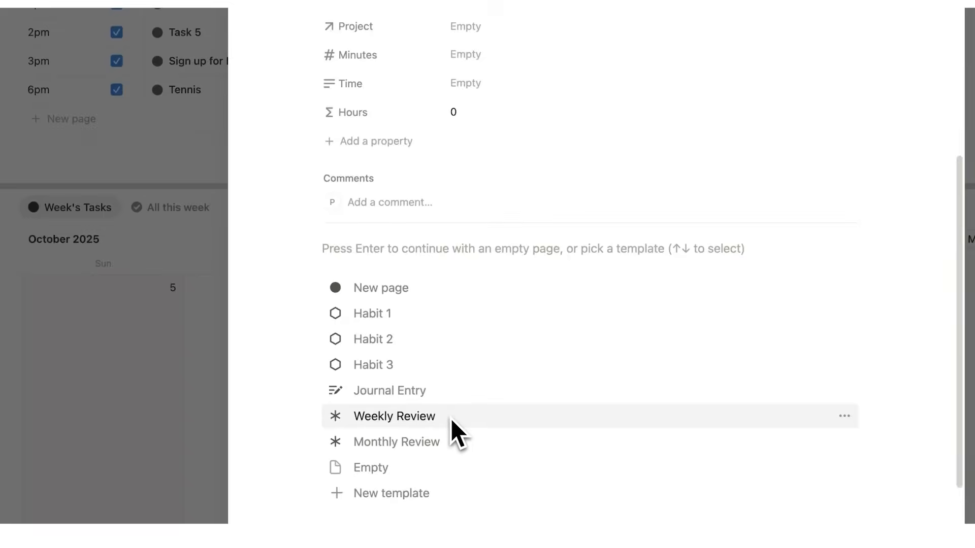
left_click(451, 419)
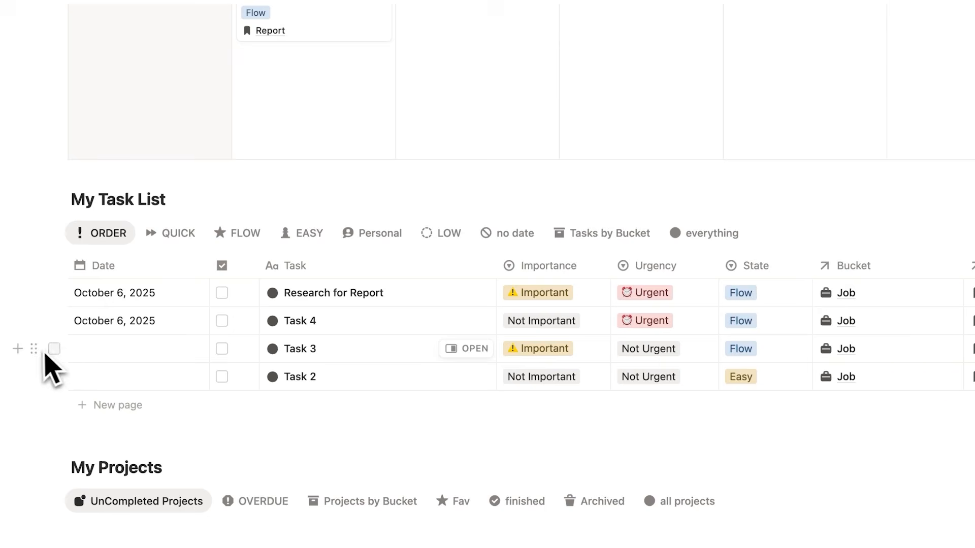
- Move Task 3 from My Task List up into the week's calendar, and set the type of the "Book 1" resource to Book
left_click_drag(44, 350, 305, 108)
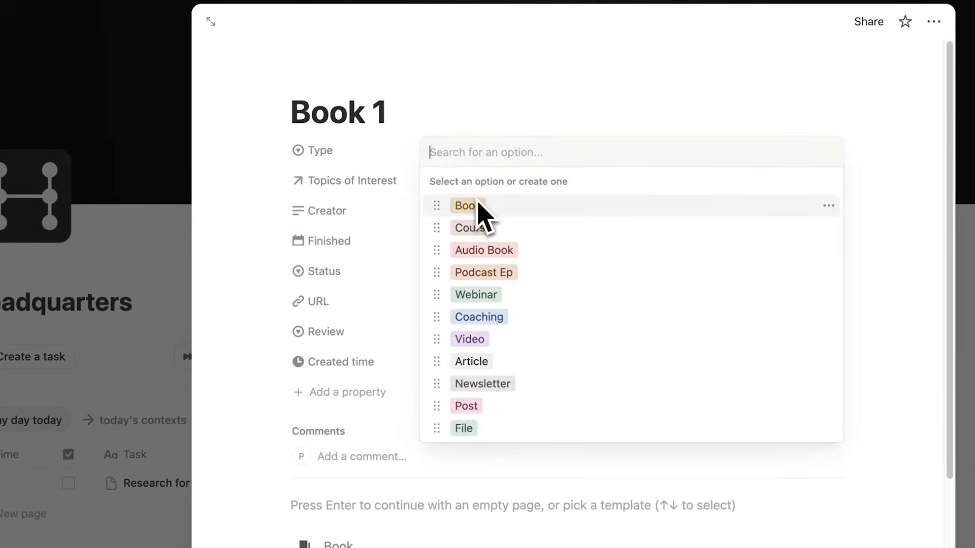
left_click(478, 205)
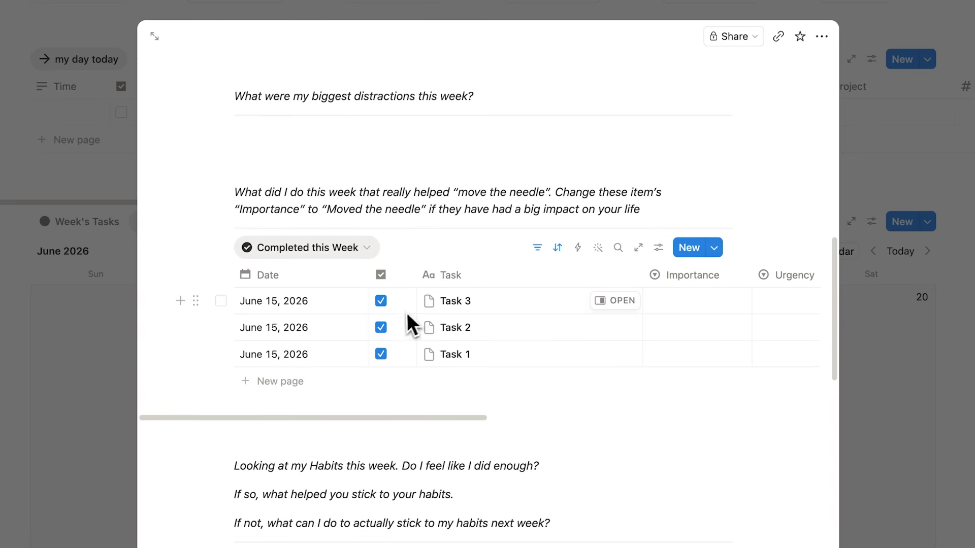
- Review the Weekly Review prompts about the week's accomplishments and biggest distractions
scroll(404, 313, "up", 3)
scroll(402, 319, "up", 1)
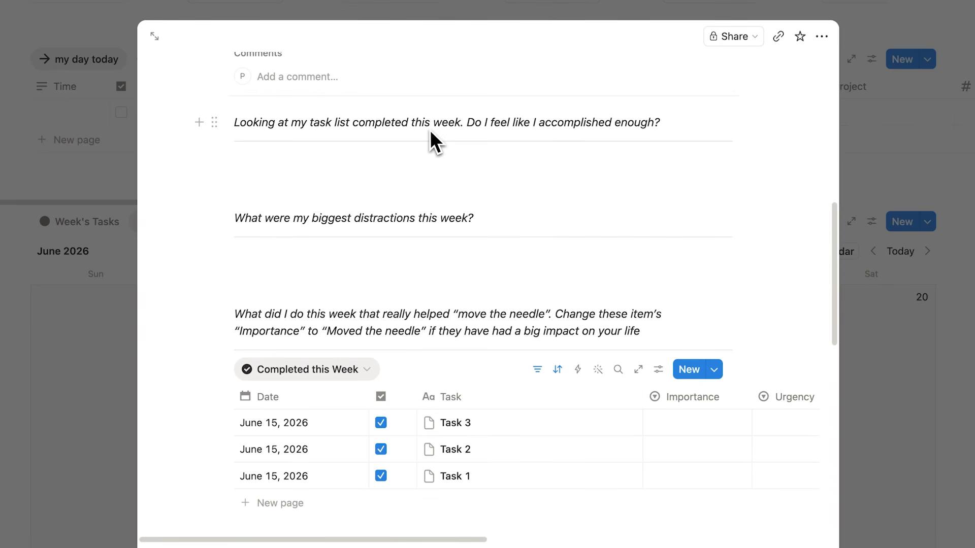
left_click(461, 218)
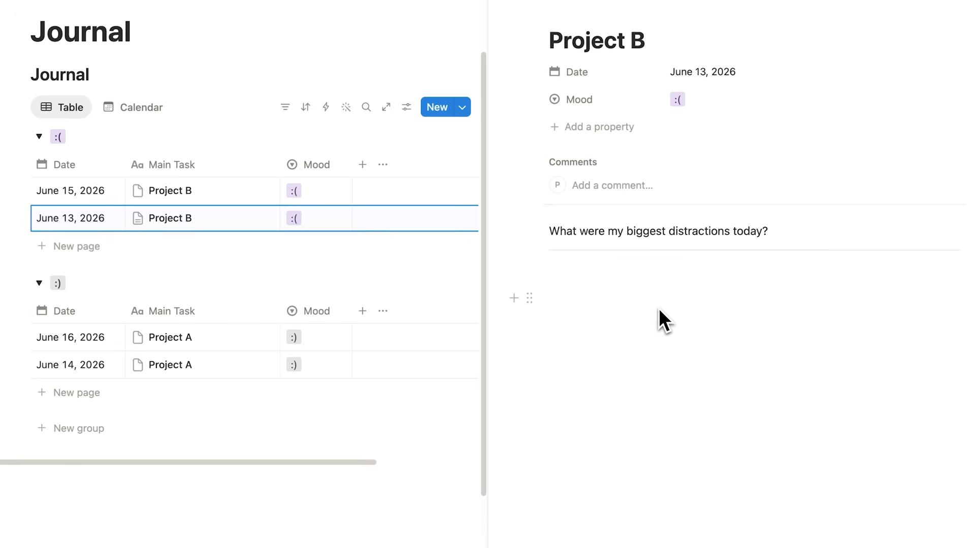
- Name the third skill in the checklist "Database Template"
left_click(489, 112)
left_click(719, 169)
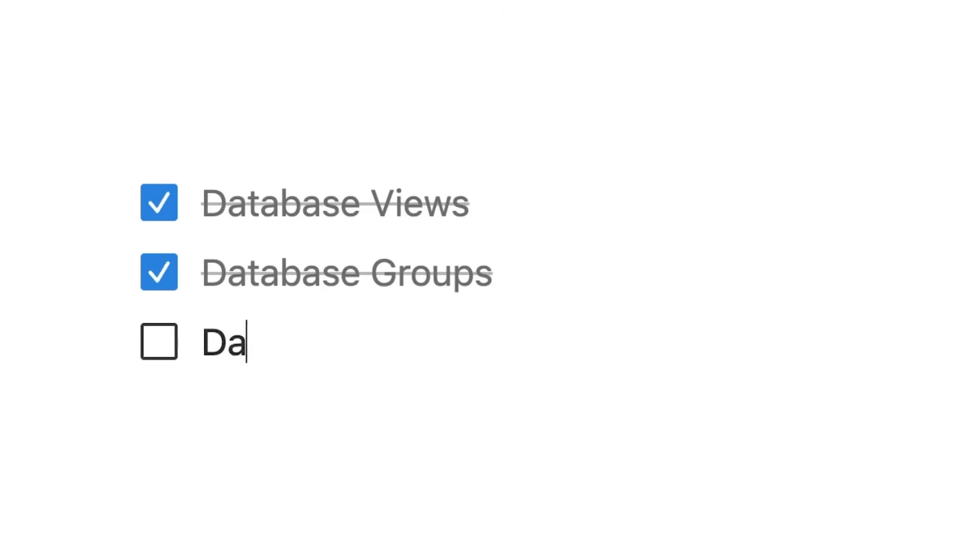
type("tabase Template")
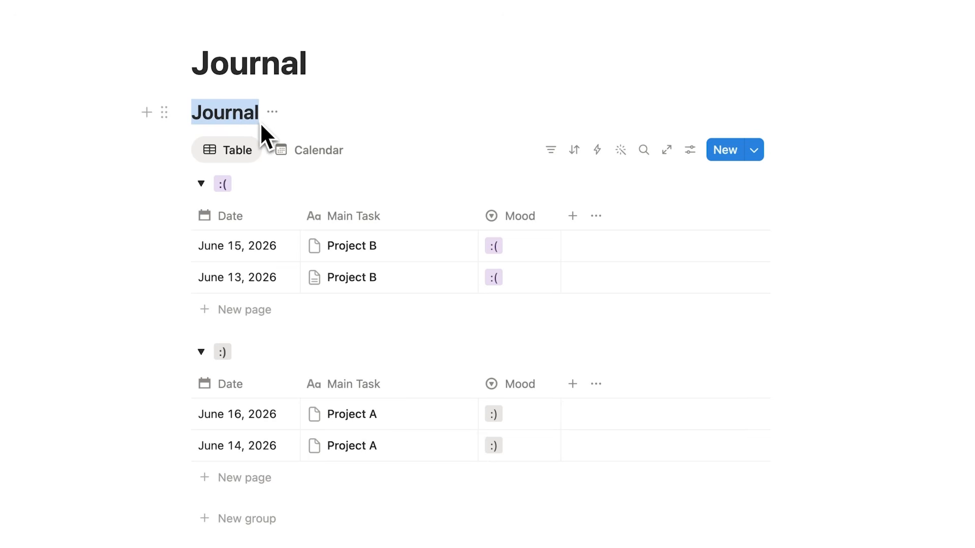
- Open the template options for new entries in the Journal database
left_click(260, 121)
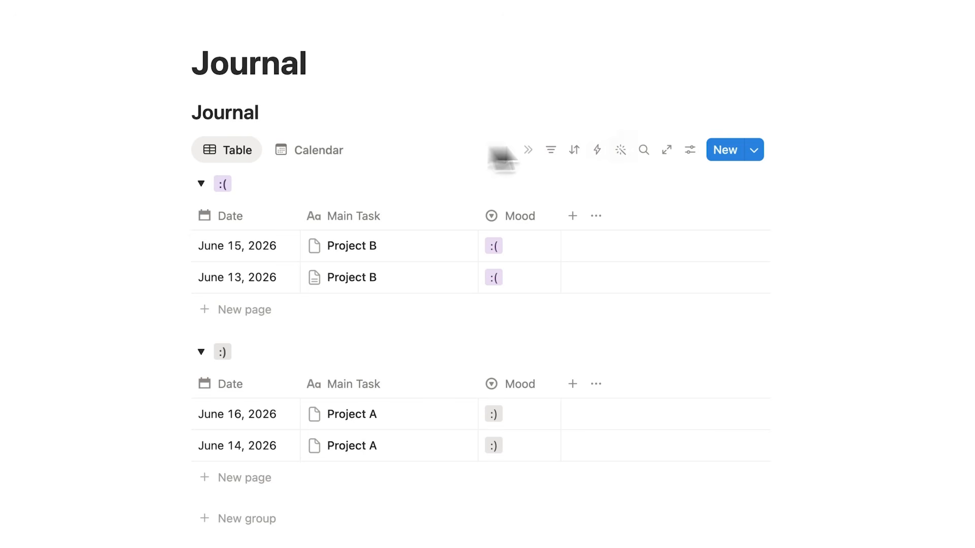
left_click(754, 157)
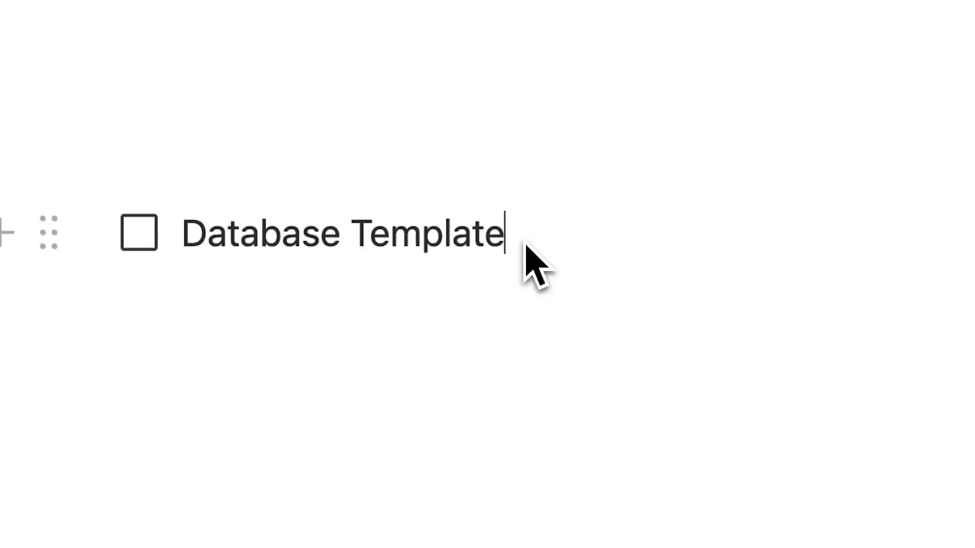
- Check off "Database Template" and add a Notion Template item on a new line below it
left_click_drag(524, 244, 190, 236)
left_click(156, 235)
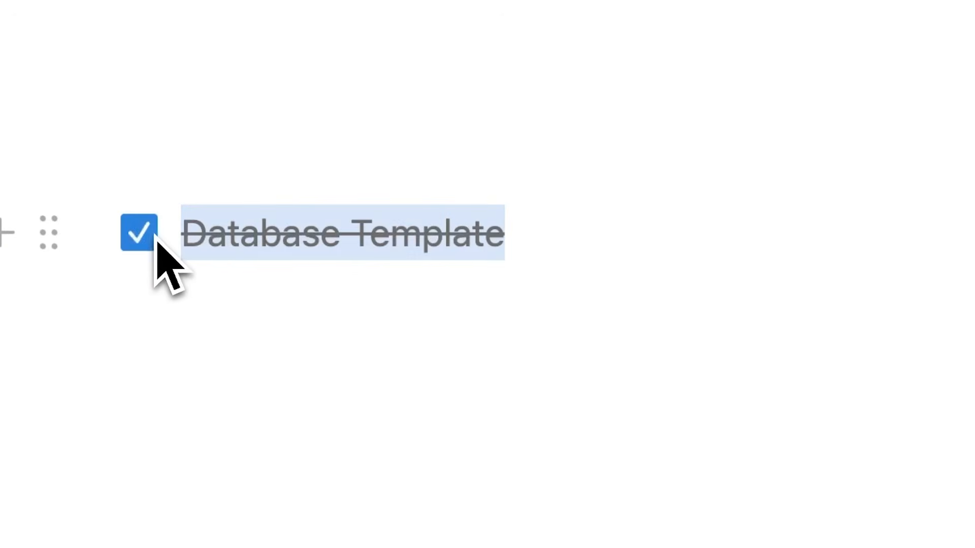
key("Right")
key("Return")
type("Notion Templa")
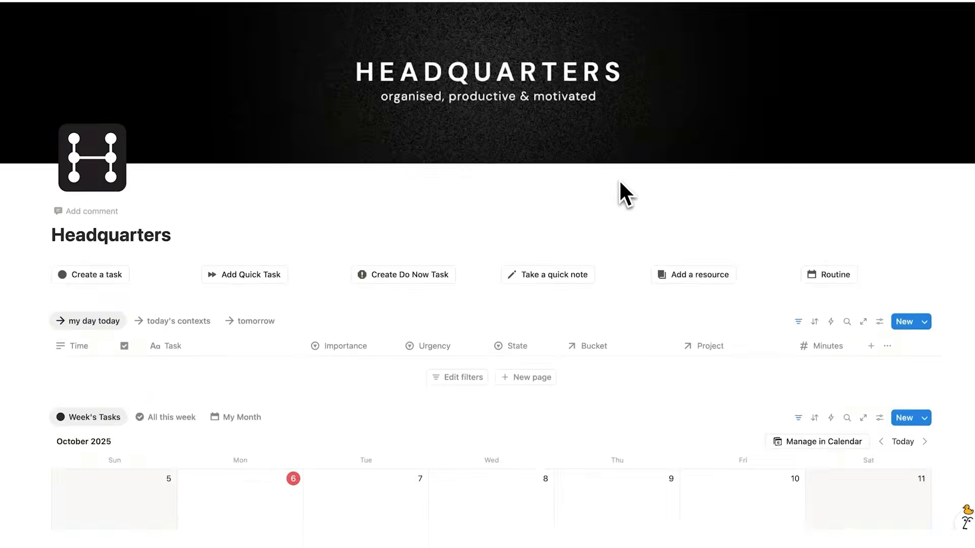
- Open the My Projects property of Note 1 for selecting a project
scroll(620, 178, "down", 8)
scroll(620, 178, "down", 6)
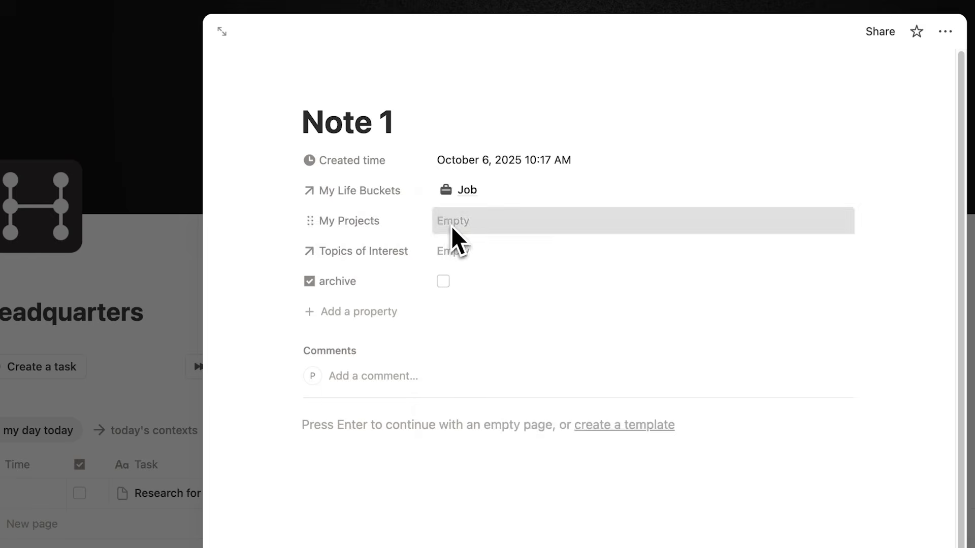
left_click(453, 228)
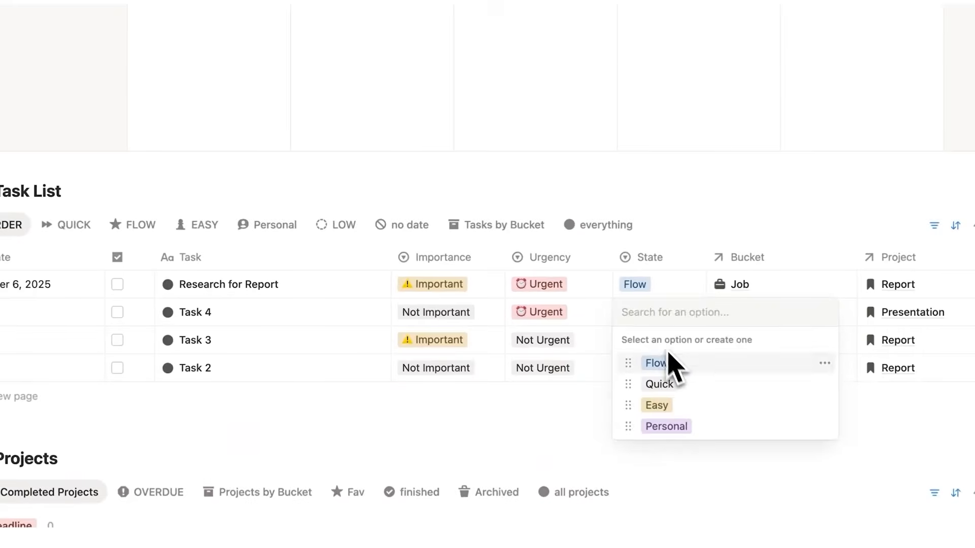
- Set Task 4's State to Flow in My Task List and open the State options for Task 3
left_click(665, 363)
left_click(654, 341)
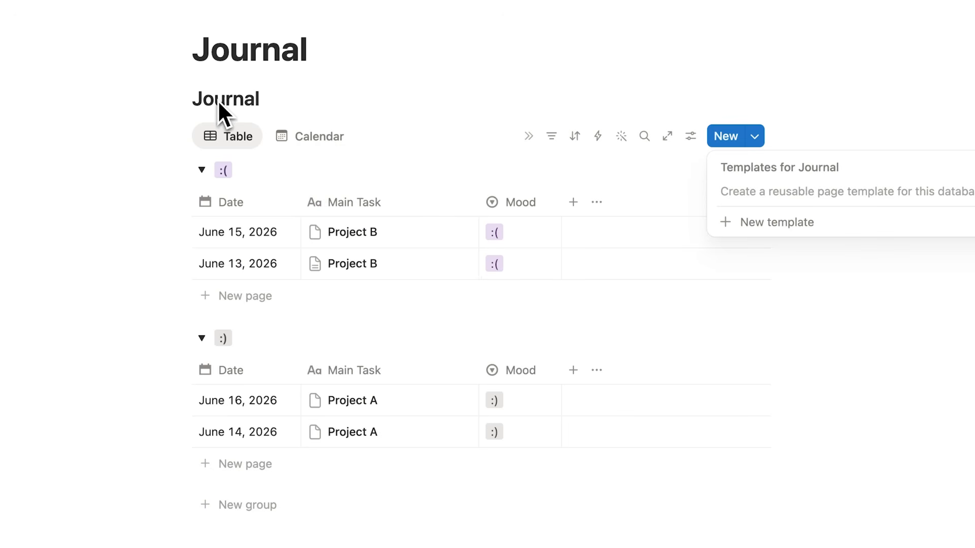
- Create a new template for the Journal database and title it "Journal Entry"
left_click(748, 221)
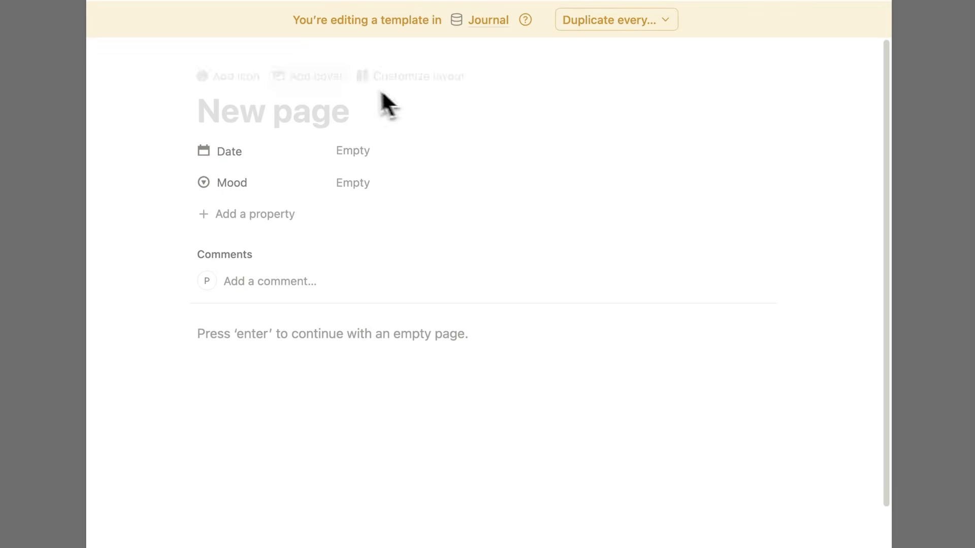
type("J")
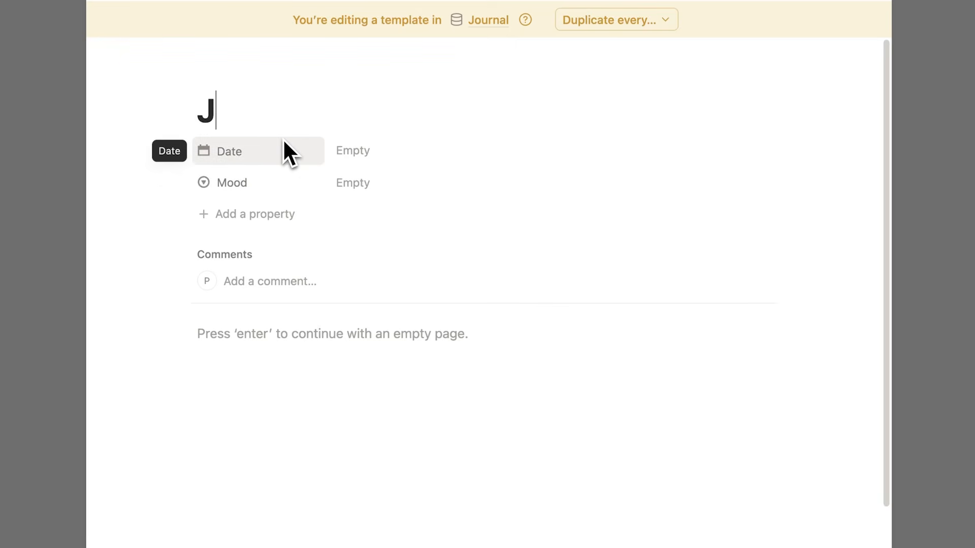
type("ournal Entry")
- Add the prompt "What were my biggest distractions today?" to the template body with a divider below it
left_click(298, 336)
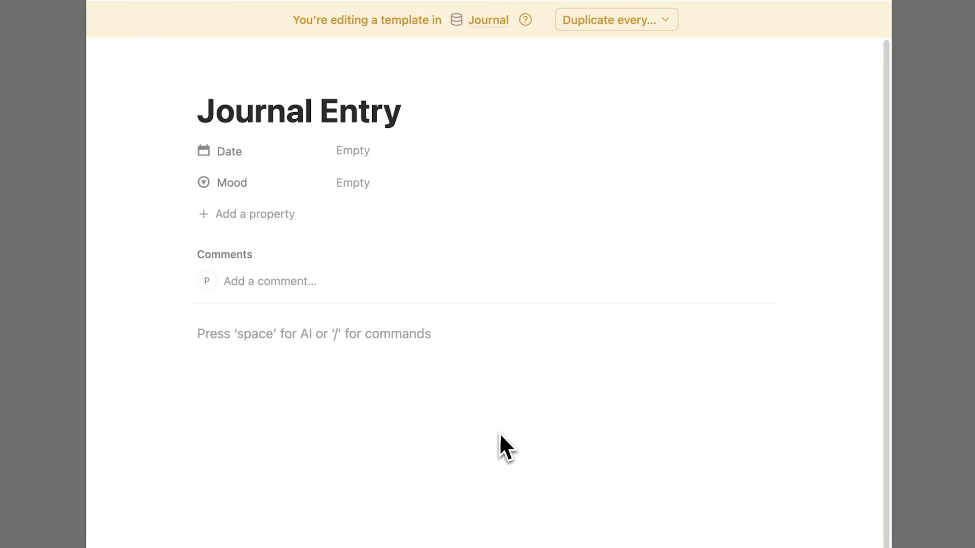
type("What were my biggest distractions today?")
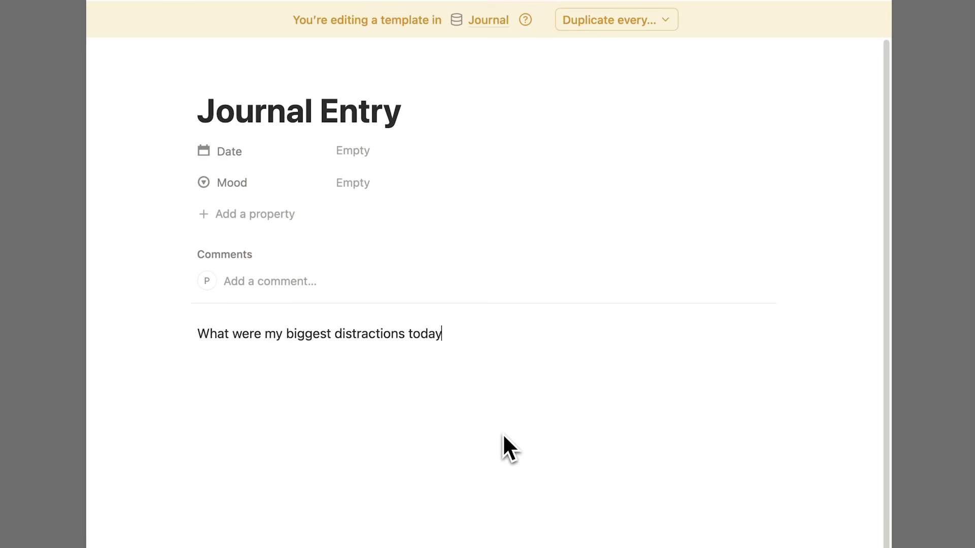
key("Return")
type("/di")
key("Return")
- Add a second prompt, "What made me feel accomplished?", to the template with a divider below it
type("What made me feel accomplished?")
key("Return")
type("/di")
key("Return")
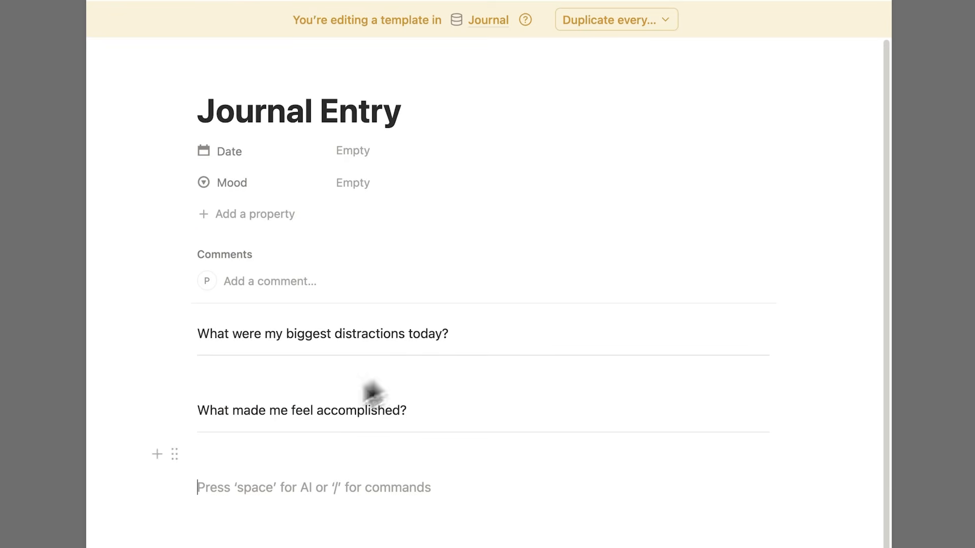
- Add a calendar entry for June 17, 2026 and apply the Journal Entry template to it
mouse_move(394, 79)
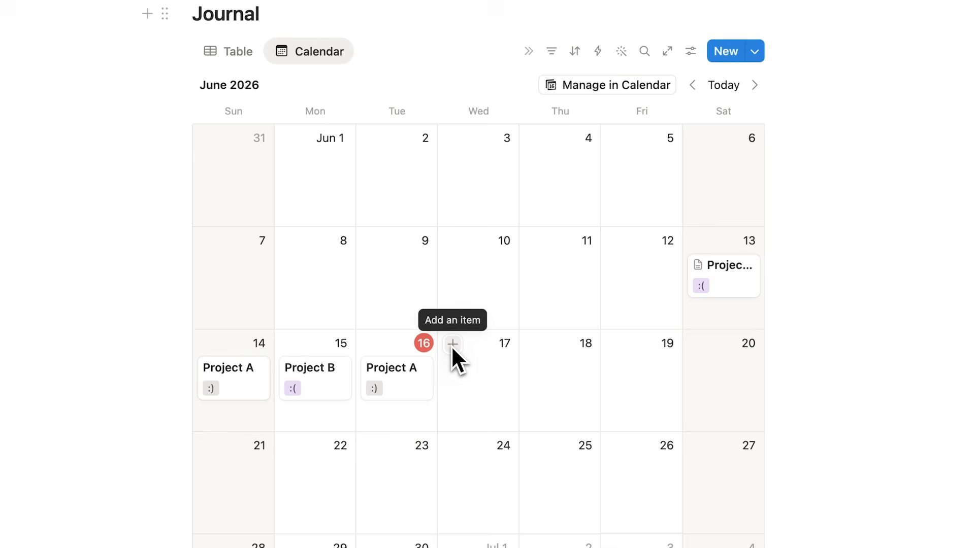
scroll(452, 345, "down", 1)
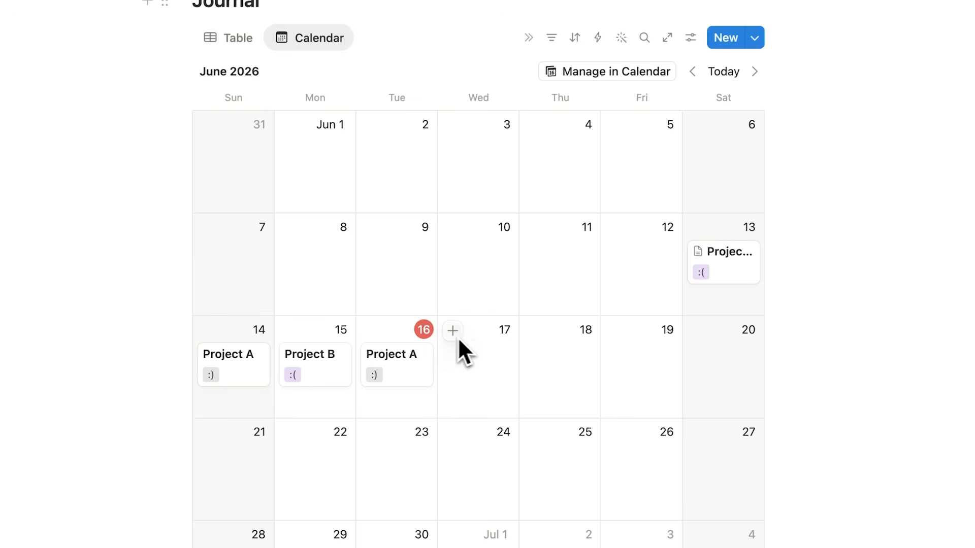
left_click(454, 333)
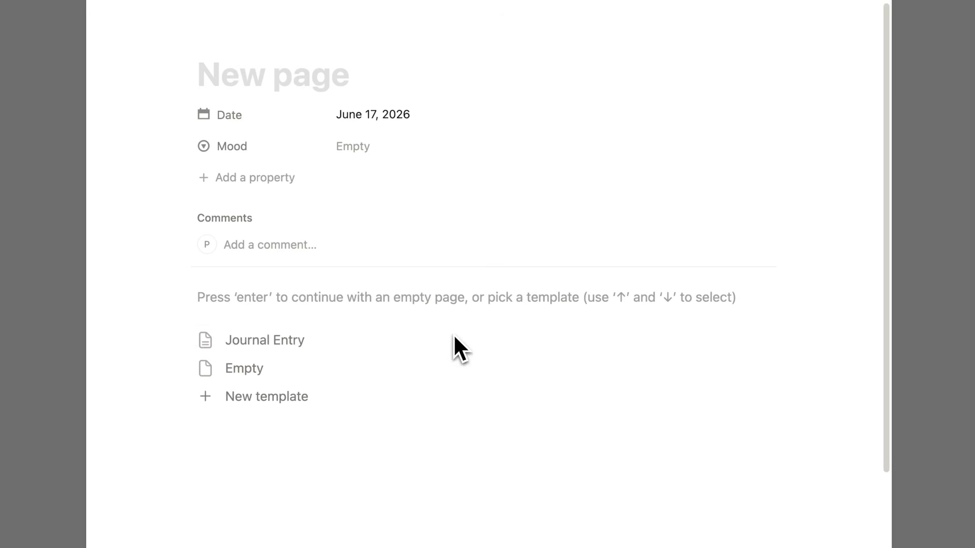
left_click(342, 344)
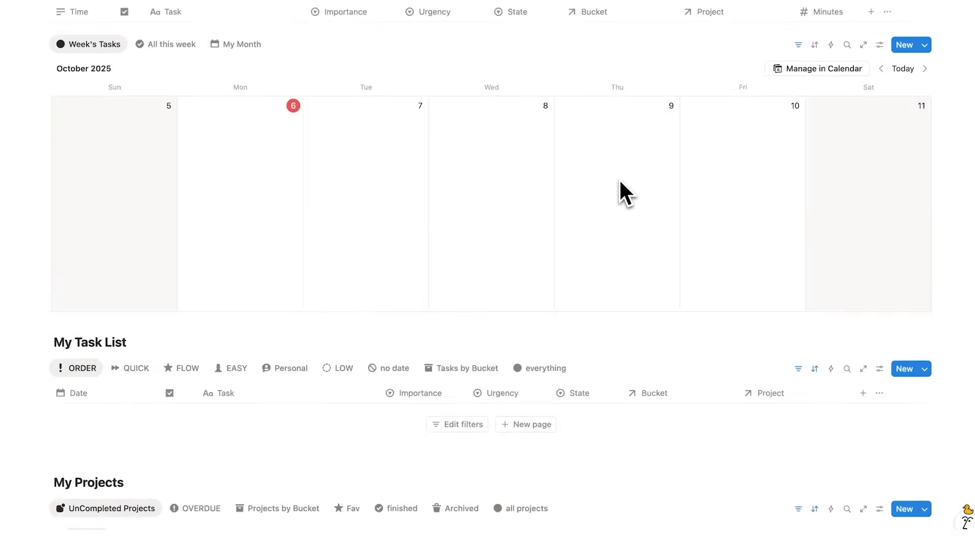
- Move the selected Check Emails and Run routine items into the tomorrow task list on the Headquarters page
scroll(619, 181, "down", 15)
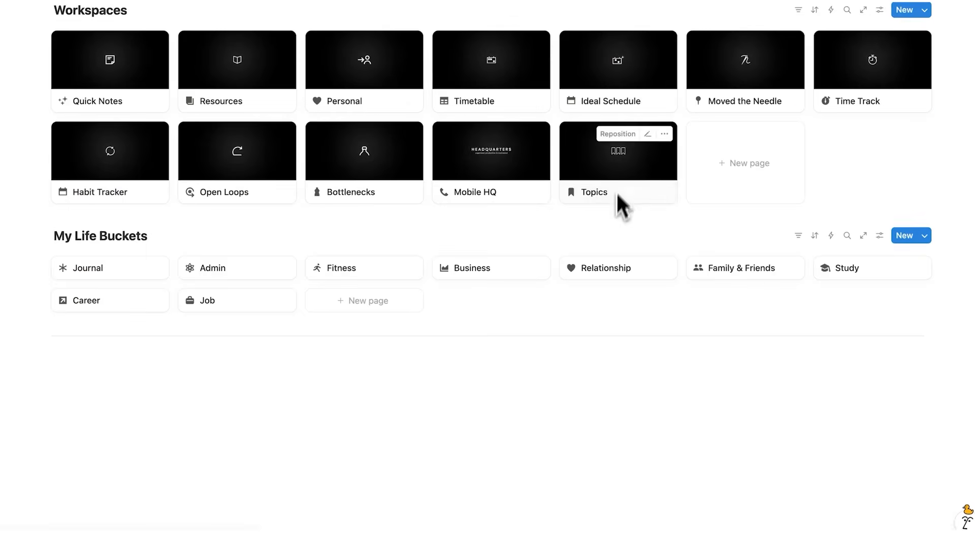
scroll(606, 317, "up", 15)
scroll(541, 242, "down", 10)
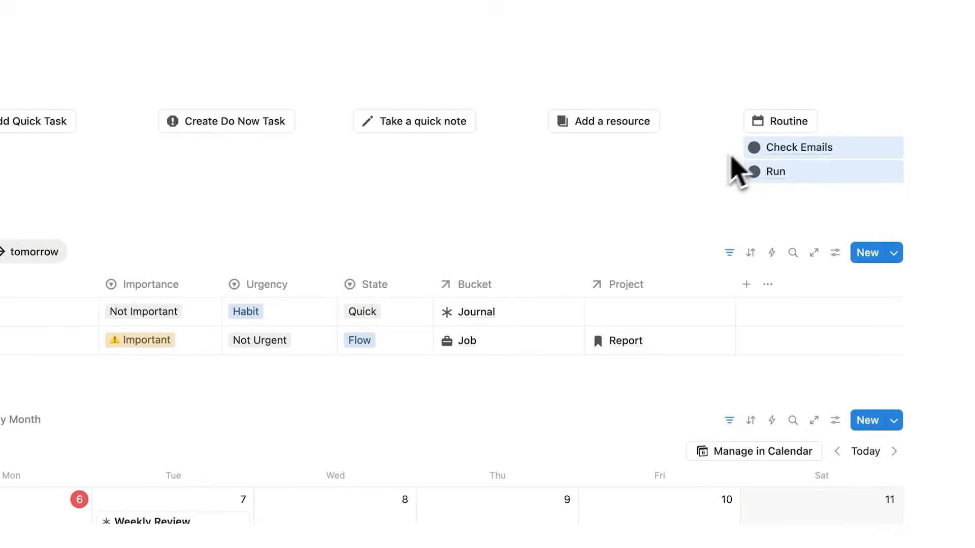
left_click_drag(740, 170, 127, 239)
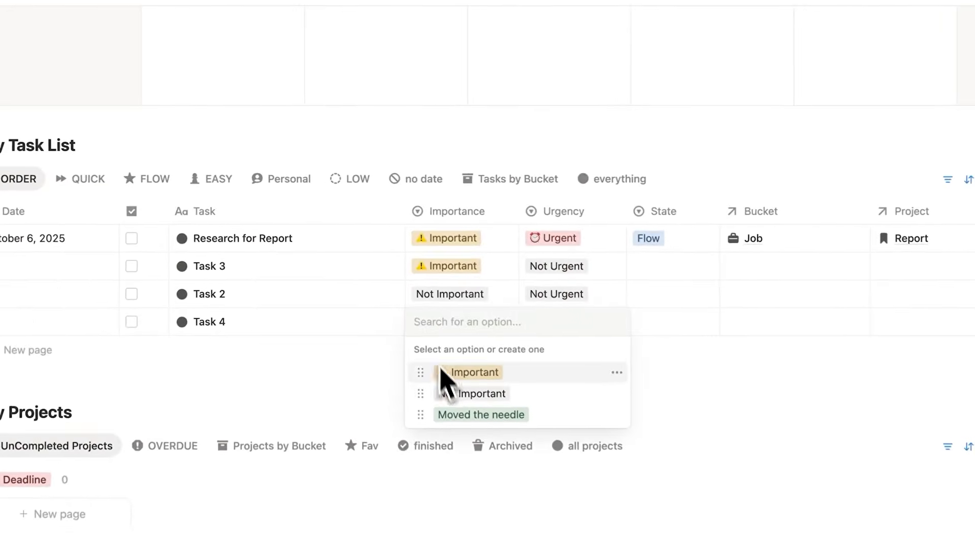
- Set Task 4's Importance to Not Important and its Urgency to Urgent in My Task List
left_click(447, 394)
left_click(534, 329)
left_click(563, 372)
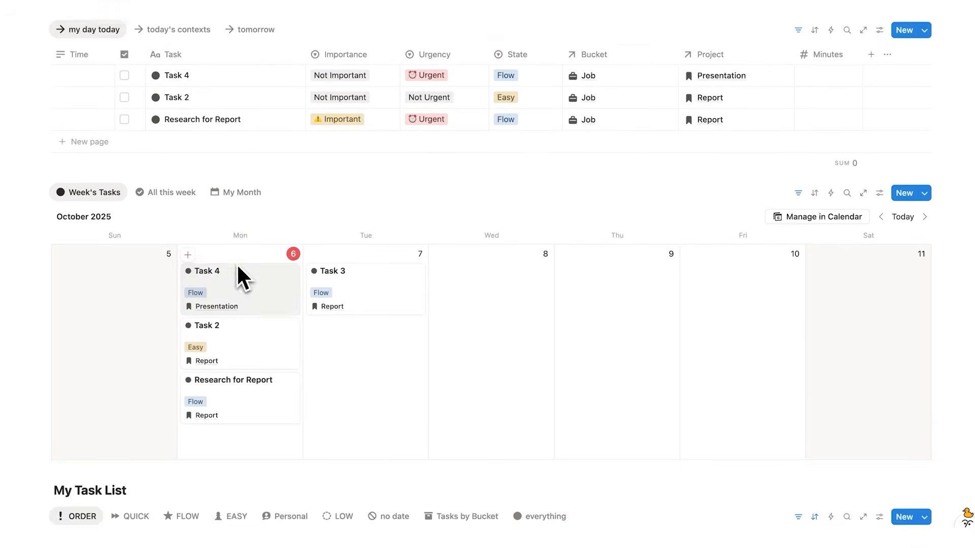
- Apply the Weekly Review template to the new task page in Headquarters
scroll(234, 265, "up", 2)
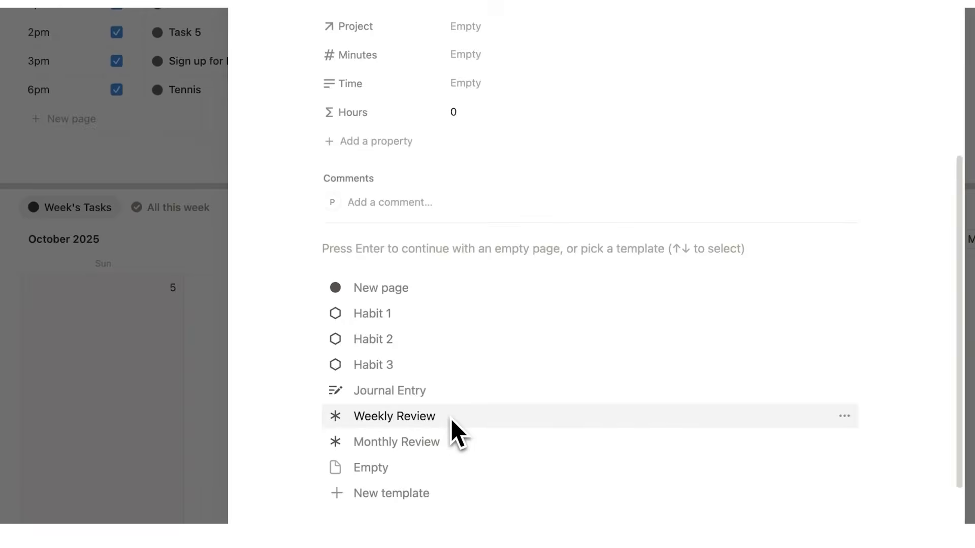
left_click(451, 417)
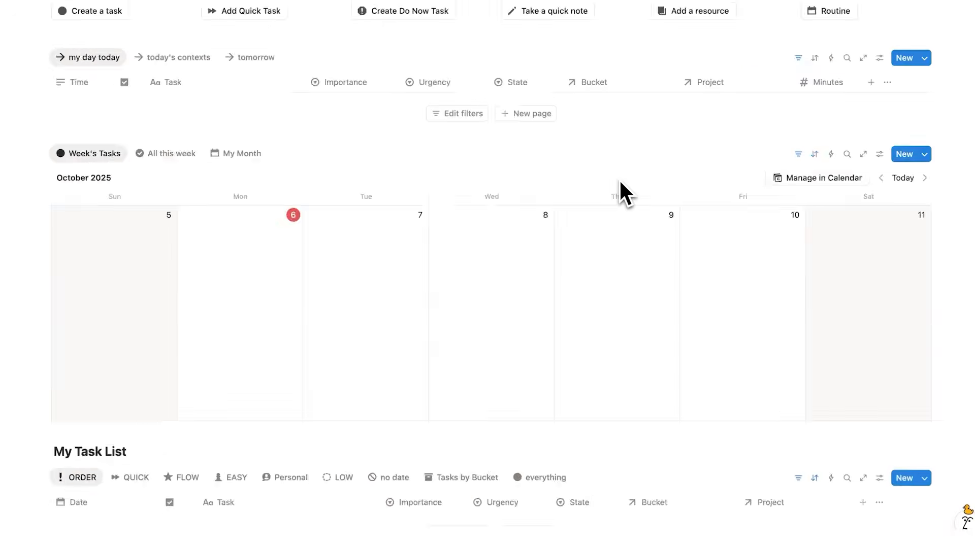
- Look over the Headquarters page down to the Workspaces and My Life Buckets sections
scroll(619, 179, "down", 15)
scroll(619, 178, "down", 2)
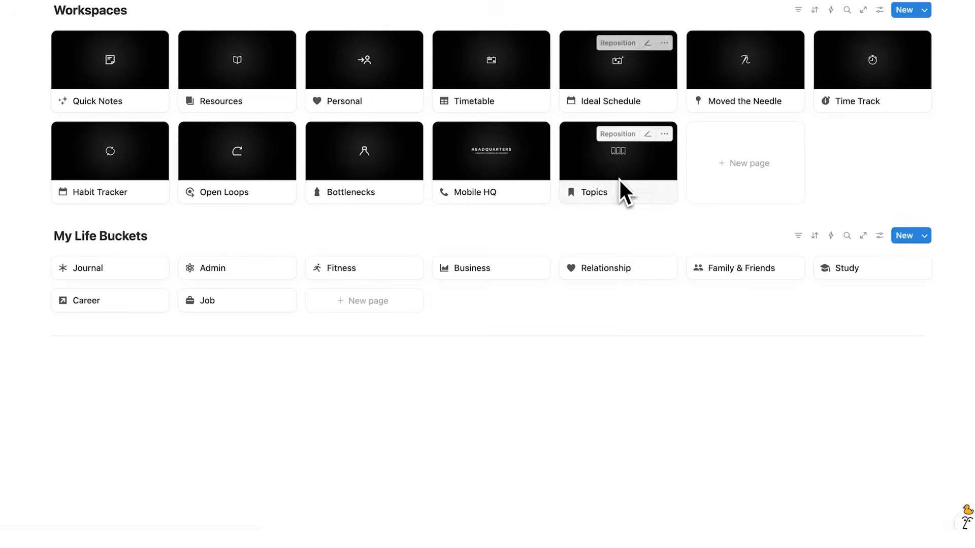
scroll(606, 308, "up", 15)
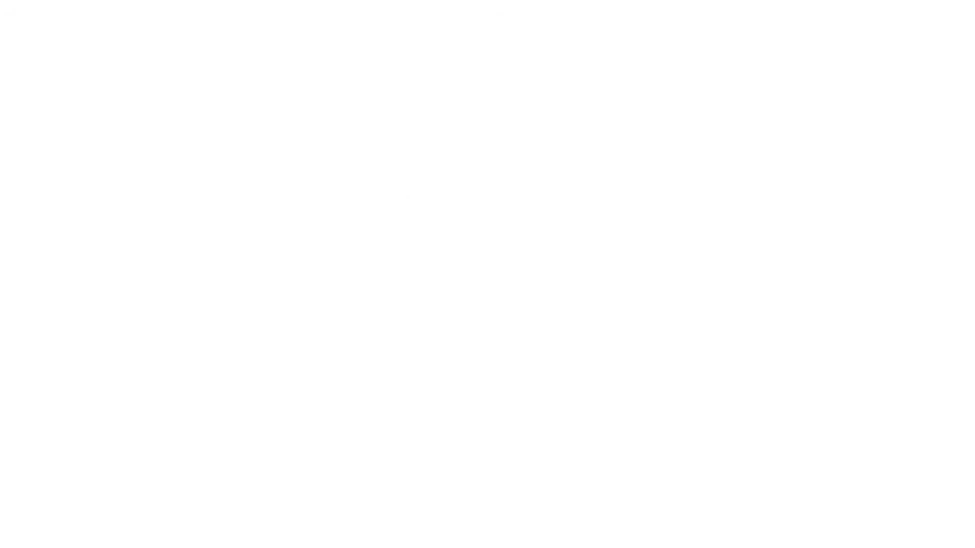